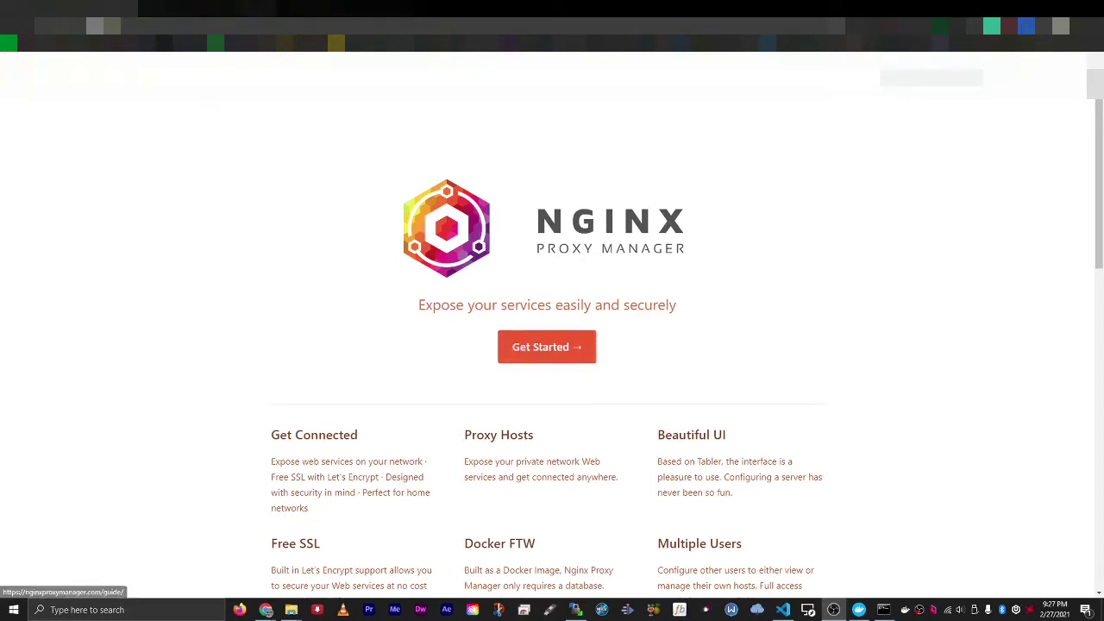
- Open the Nginx Proxy Manager guide's Quick Setup section and copy the entire sample docker-compose.yml code
drag(167, 25, 72, 26)
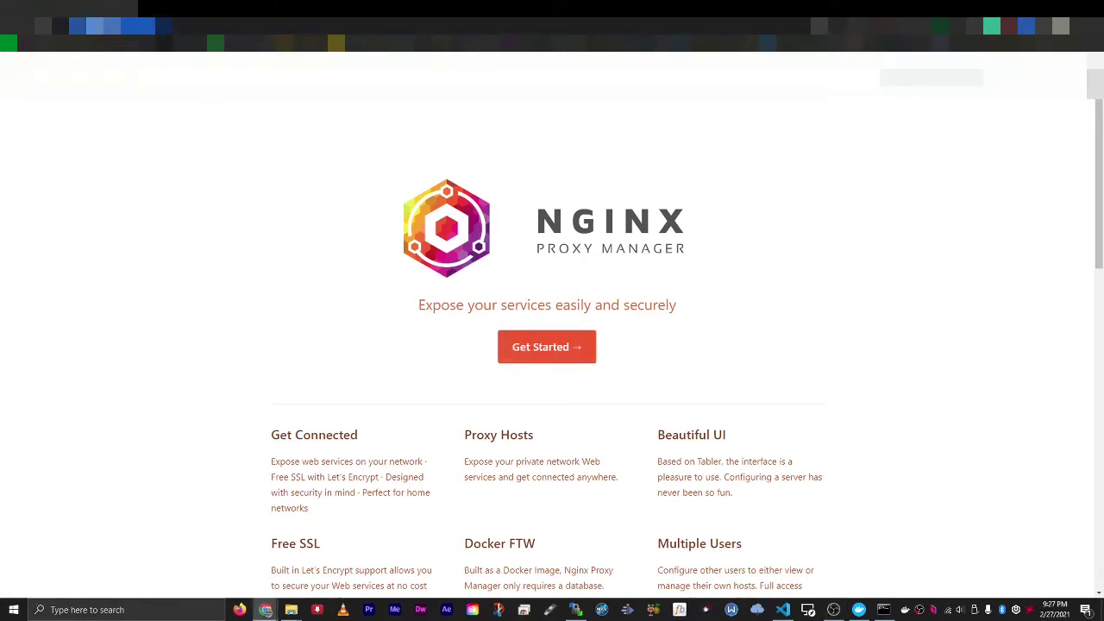
click(572, 347)
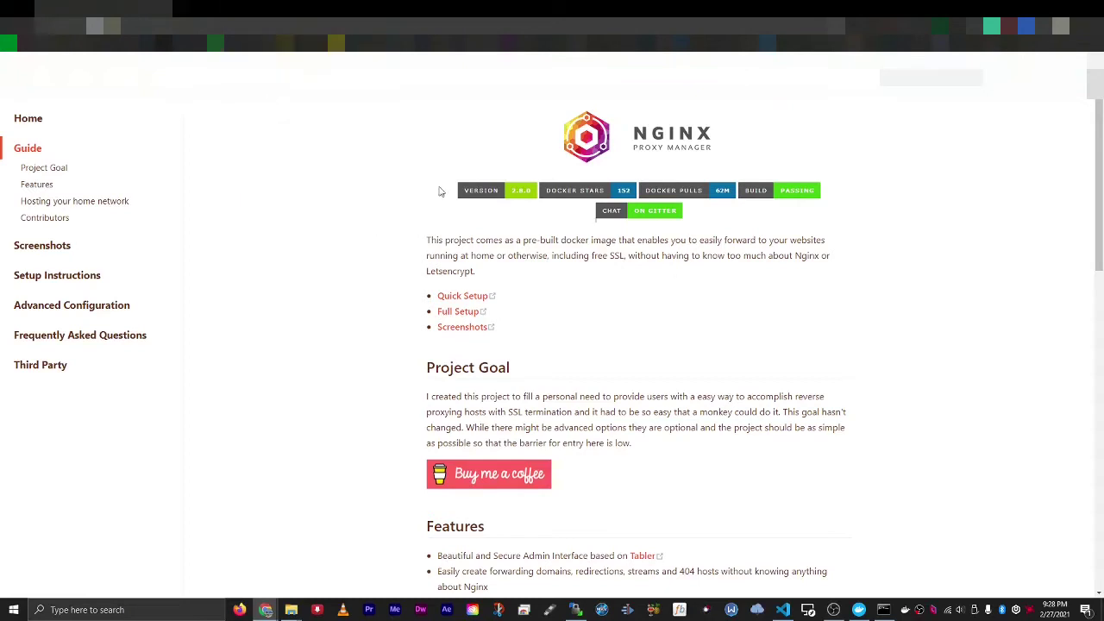
click(473, 303)
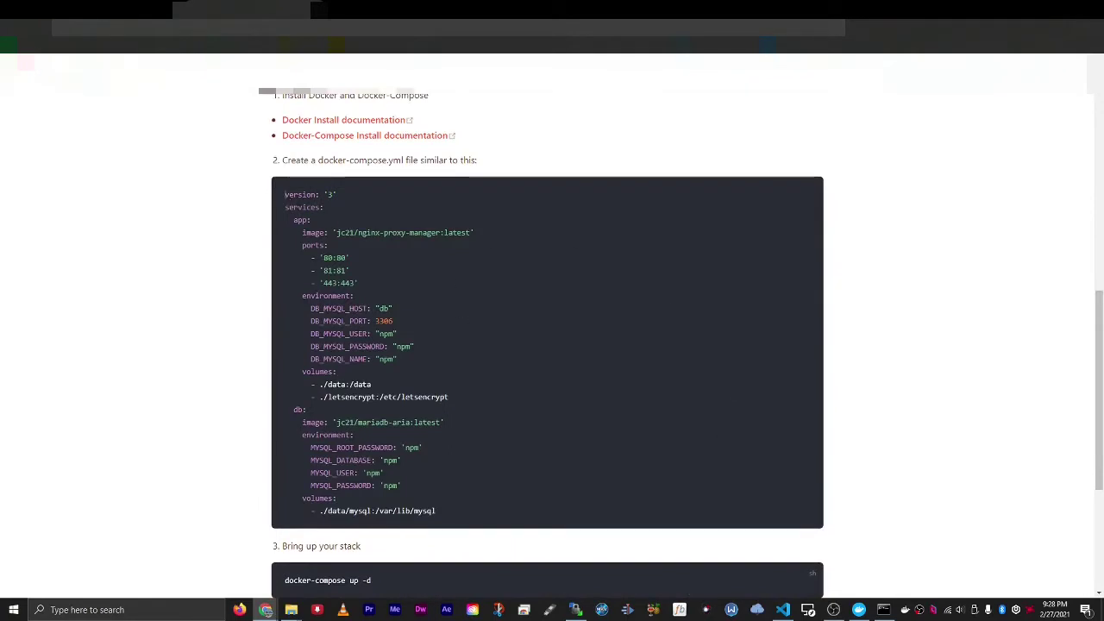
drag(285, 194, 460, 512)
key(ctrl+c)
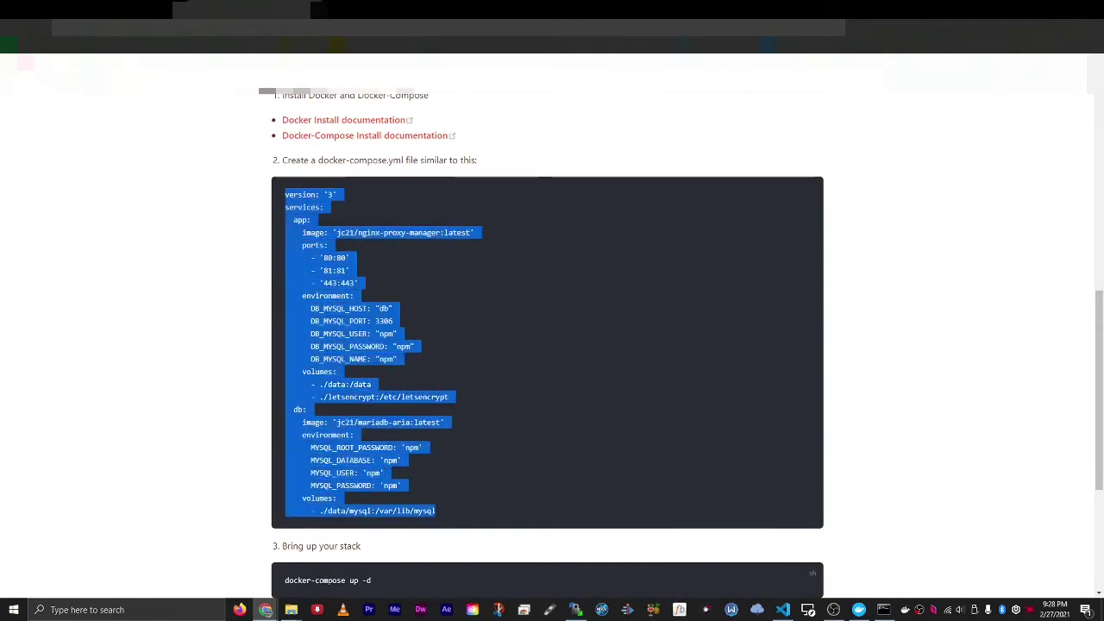
- Switch to the NginxProxyManager folder in File Explorer and delete the existing docker-compose.yml file
click(293, 613)
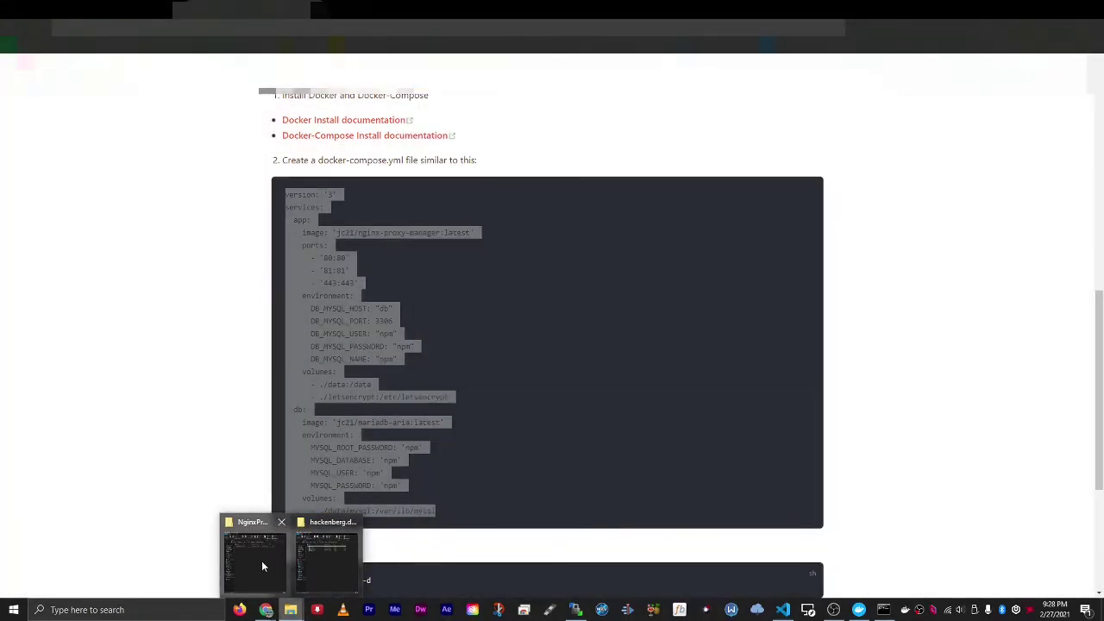
click(261, 560)
drag(253, 58, 332, 104)
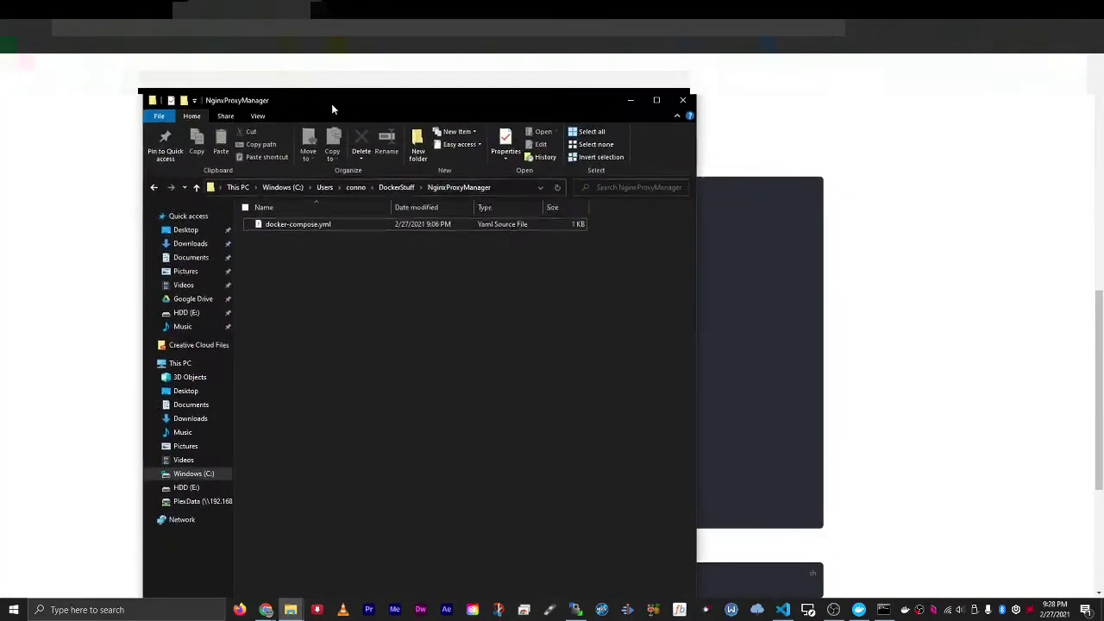
click(327, 222)
right_click(326, 222)
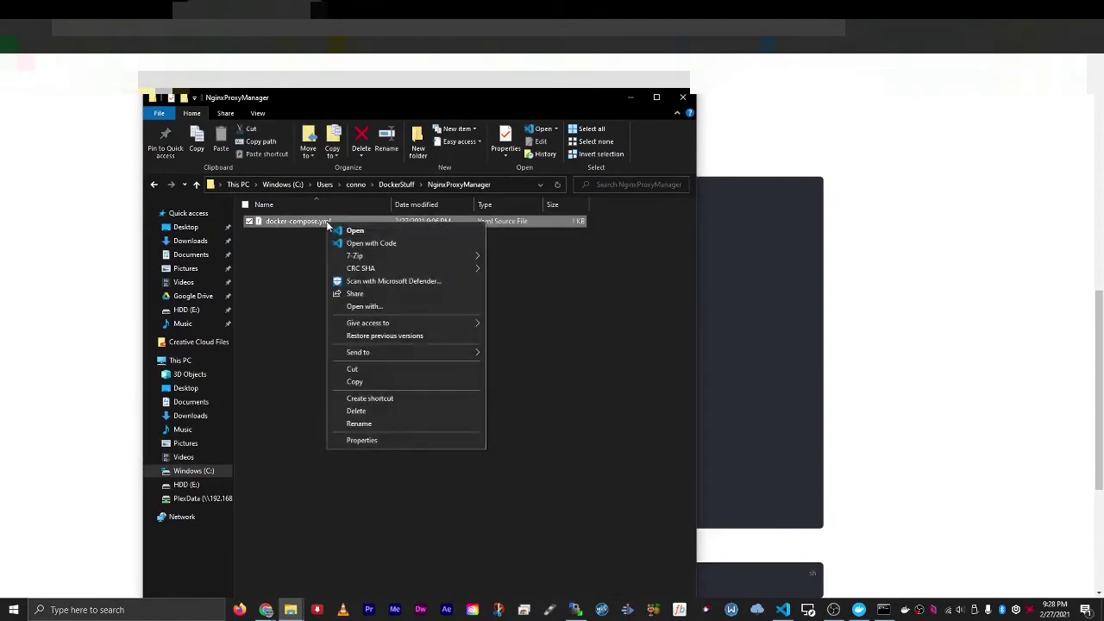
click(308, 223)
key(Delete)
- Create a new text document in the NginxProxyManager folder and name it docker-compose.yml, replacing the txt extension
right_click(317, 251)
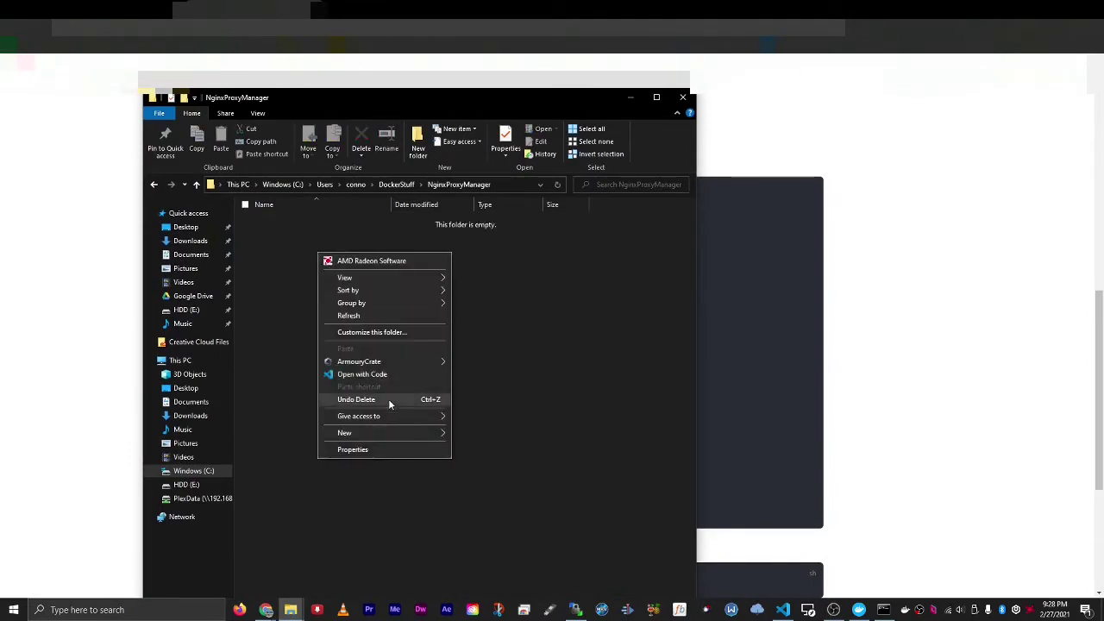
mouse_move(375, 432)
click(478, 538)
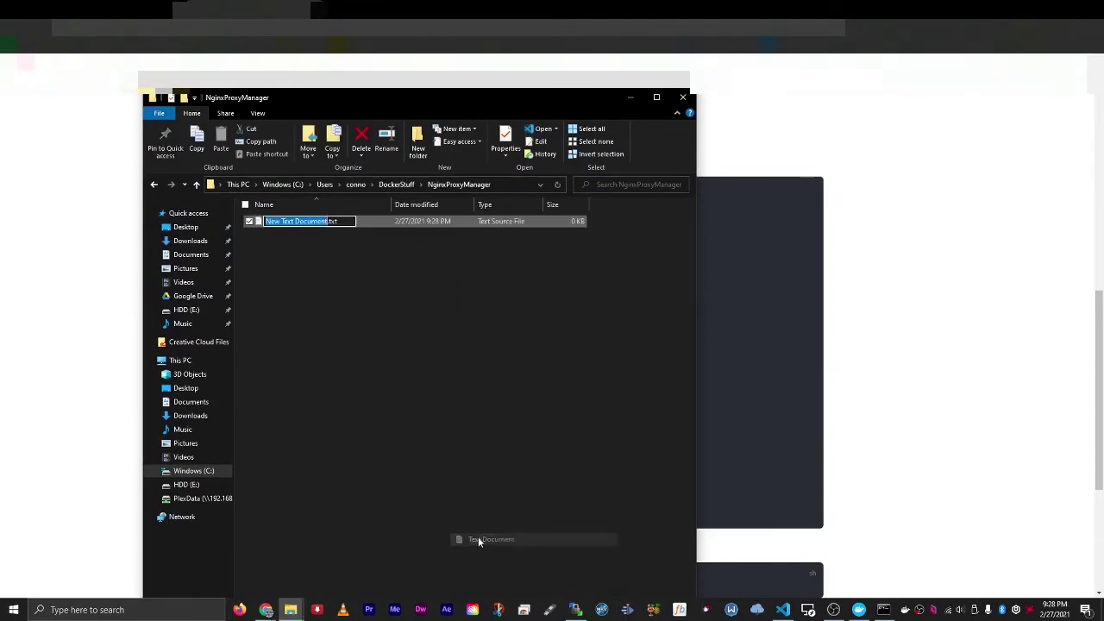
text(docker-comp)
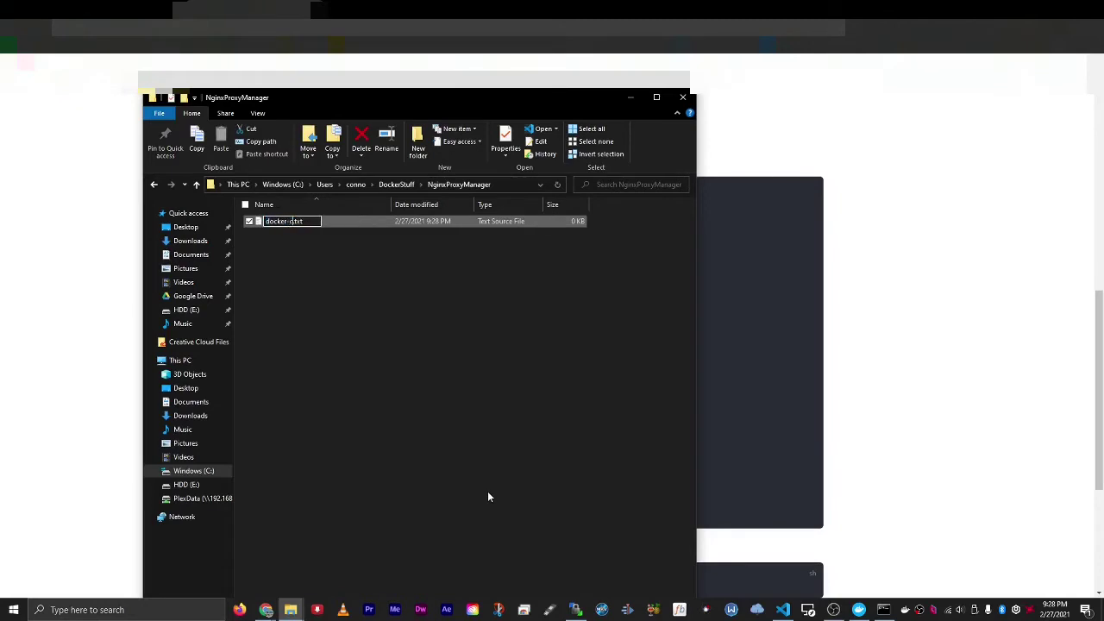
text(ose)
key(BackSpace)
key(BackSpace)
key(BackSpace)
text(yml)
key(Return)
key(Return)
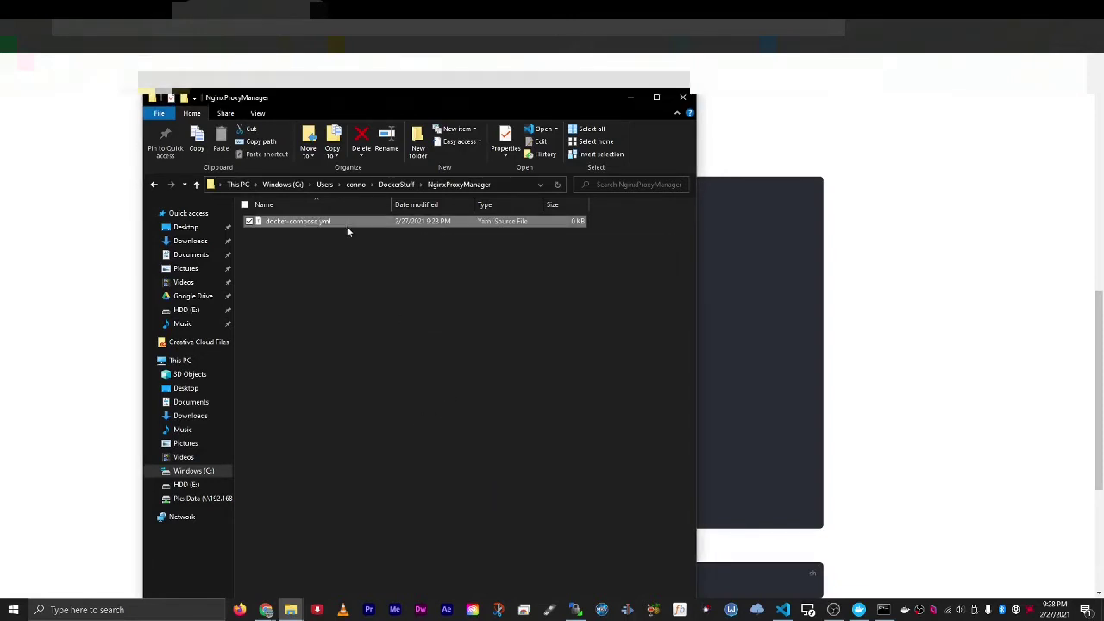
- Open docker-compose.yml in Visual Studio Code, dismiss the extension recommendation, and paste the copied compose configuration
right_click(347, 226)
click(379, 244)
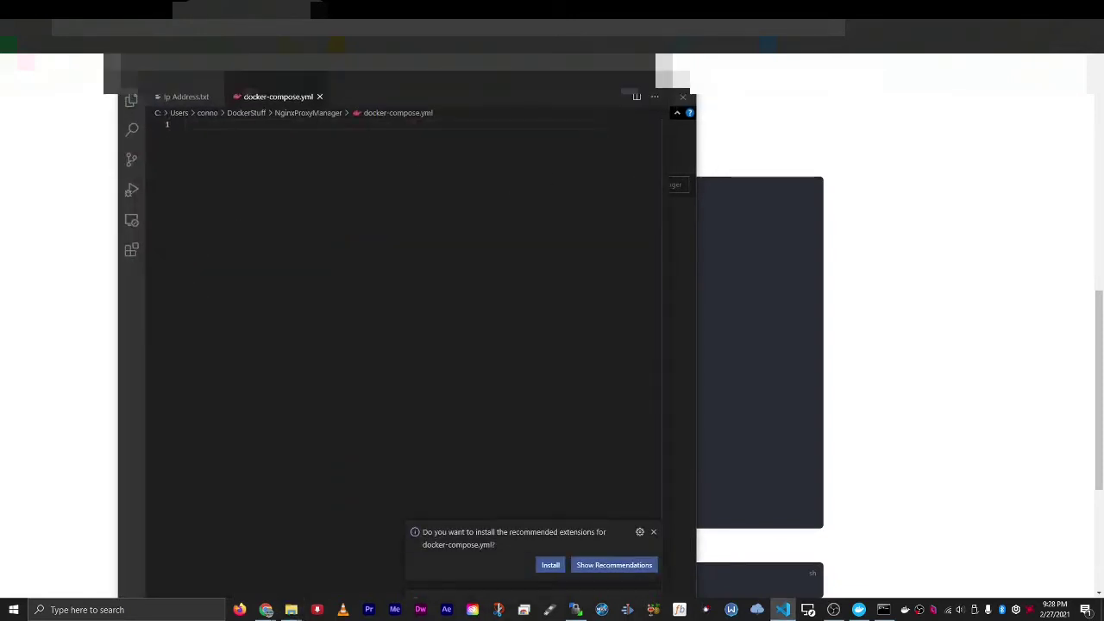
click(654, 532)
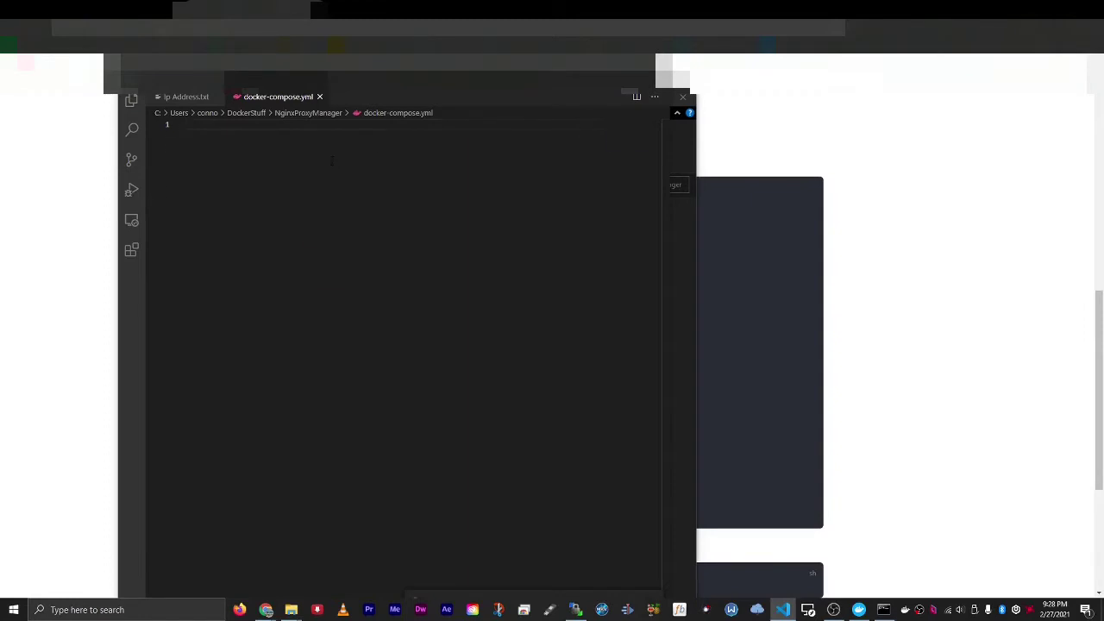
key(ctrl+v)
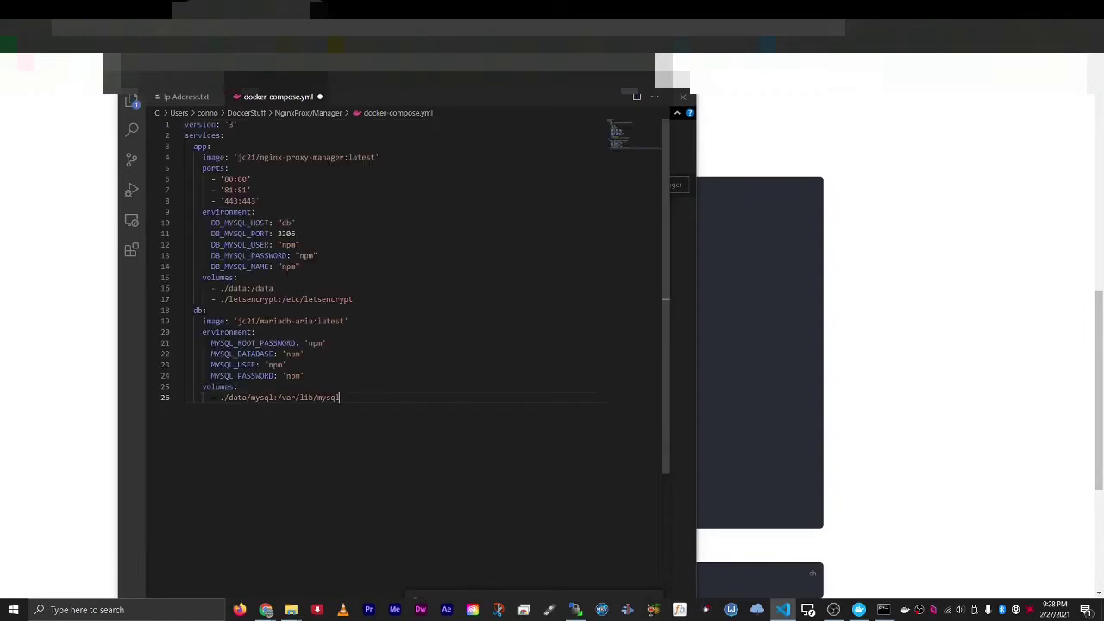
- Examine the app and db images, the db service block, and the app's volume mappings in docker-compose.yml
drag(236, 157, 380, 157)
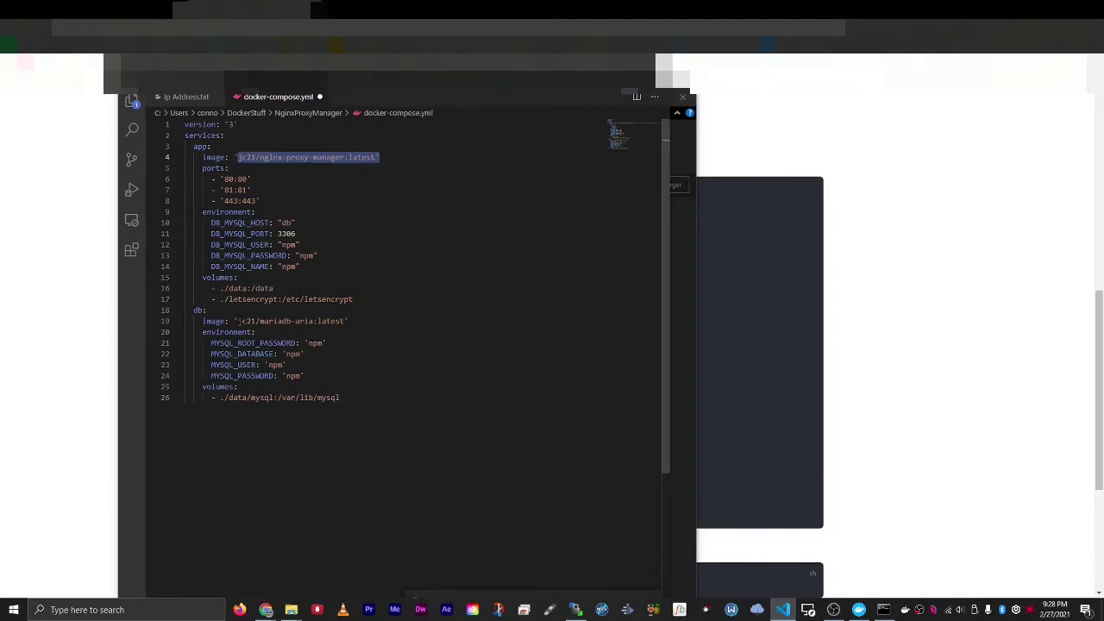
drag(236, 321, 345, 321)
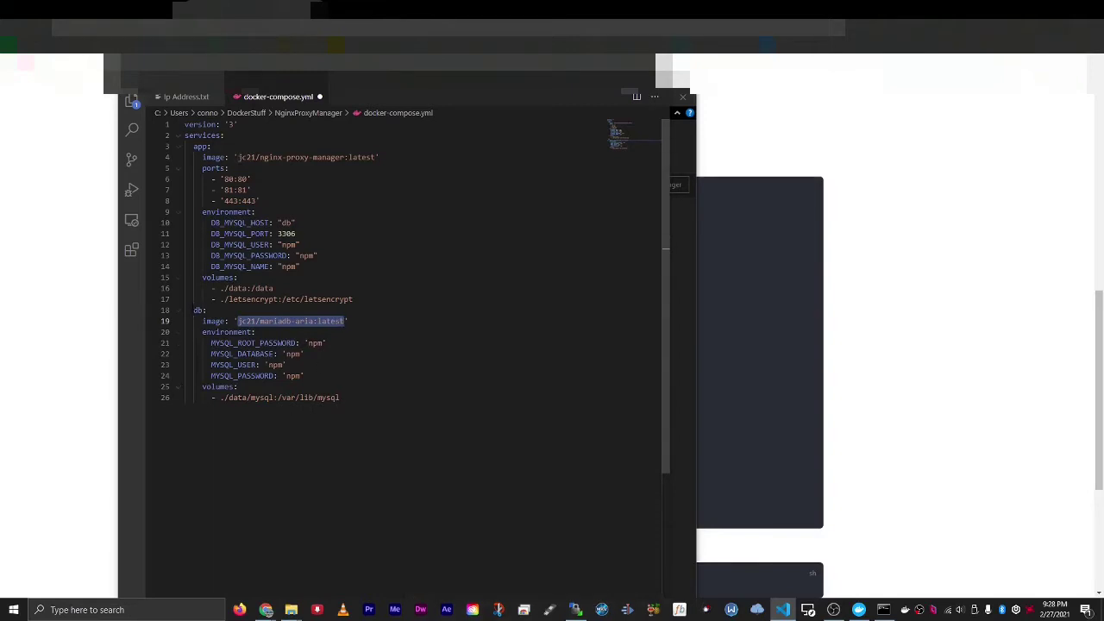
drag(193, 310, 339, 471)
key(Escape)
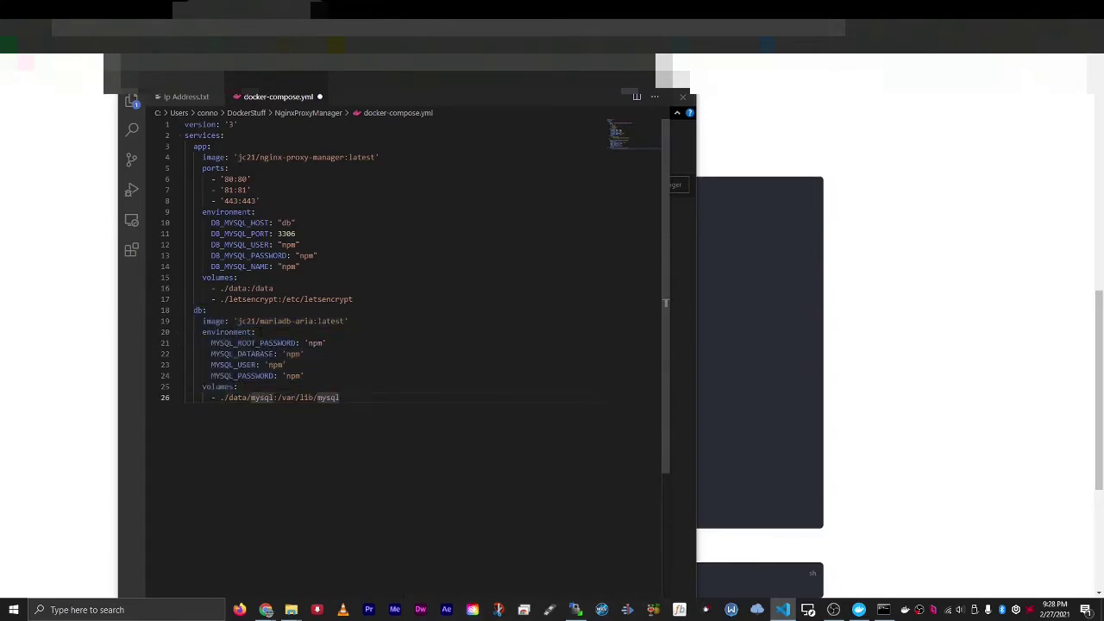
drag(220, 288, 330, 287)
drag(221, 299, 207, 310)
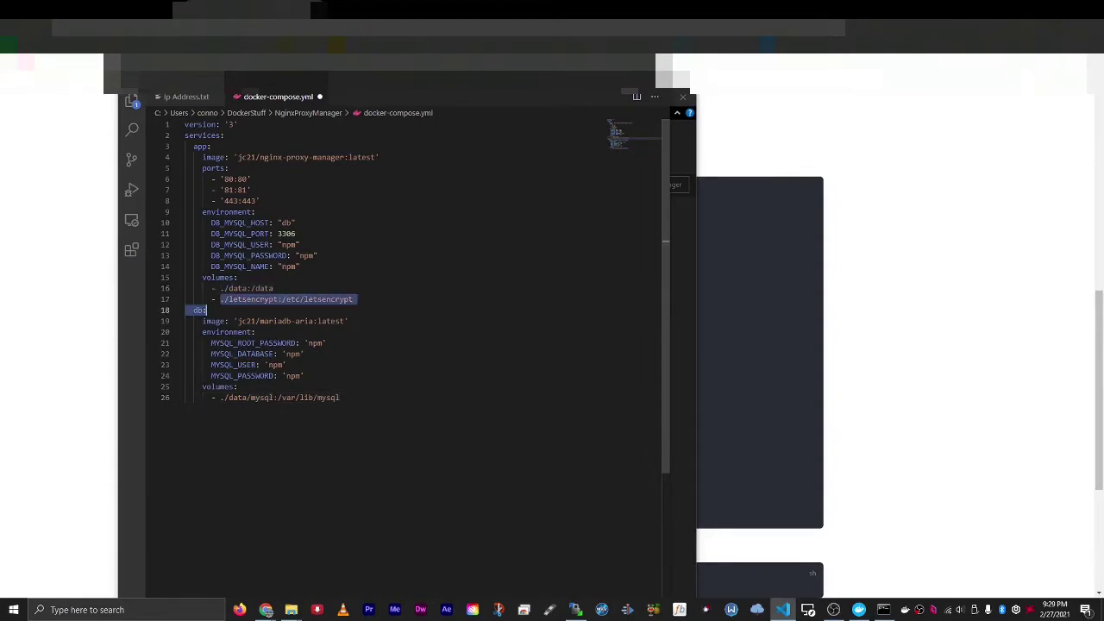
click(301, 267)
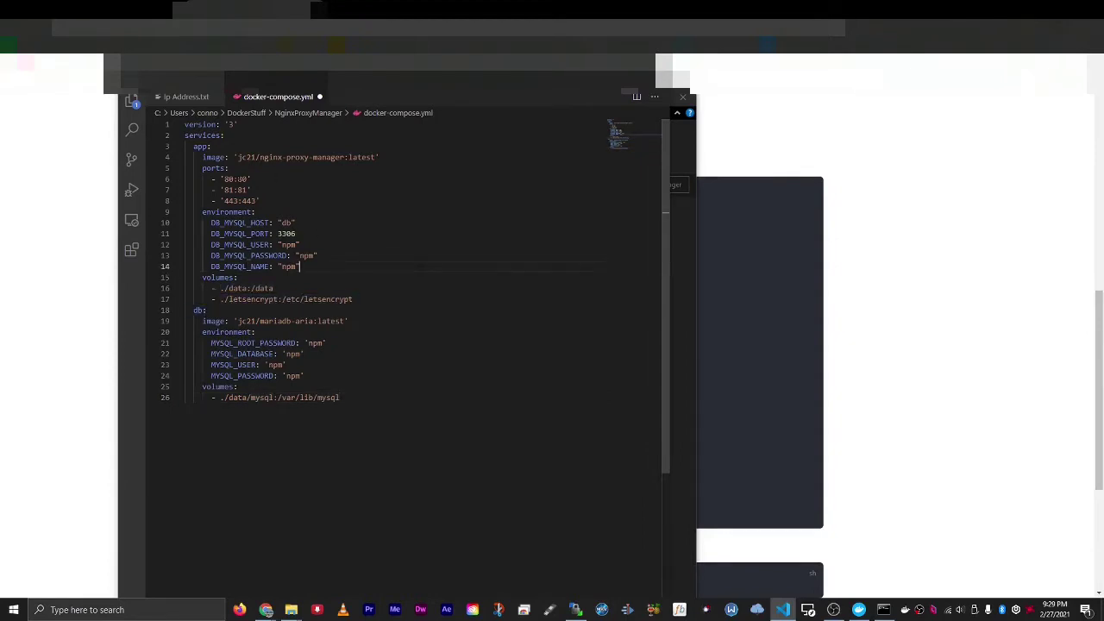
- Change the app's port mappings to 8080:80, 8081:81 and 8443:443
click(235, 179)
text(80)
double_click(241, 190)
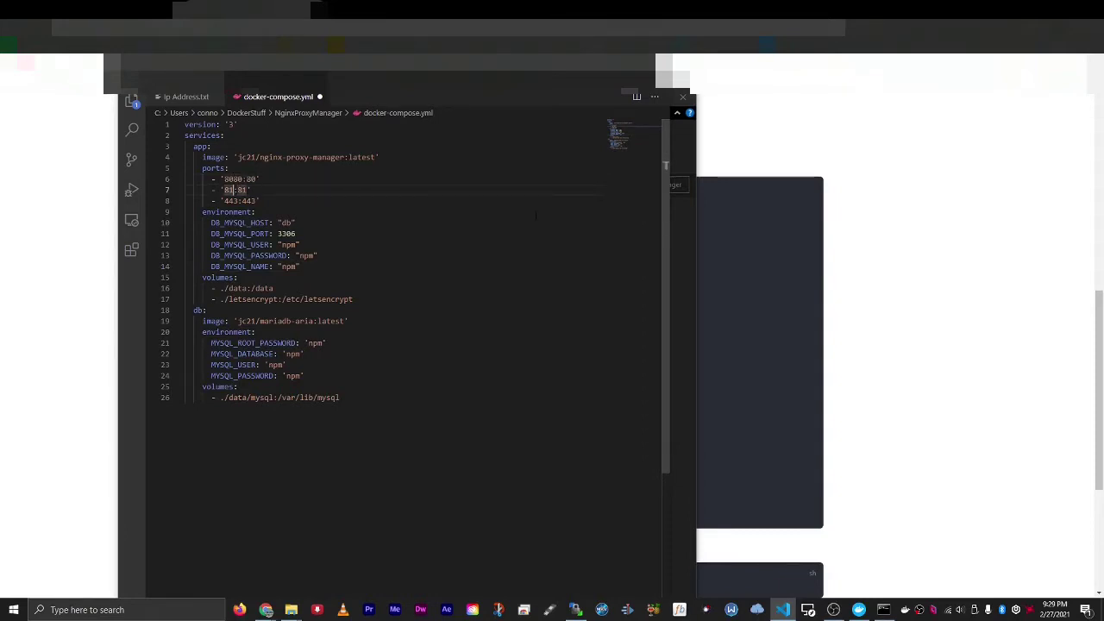
text(80)
key(Down)
key(ctrl+d)
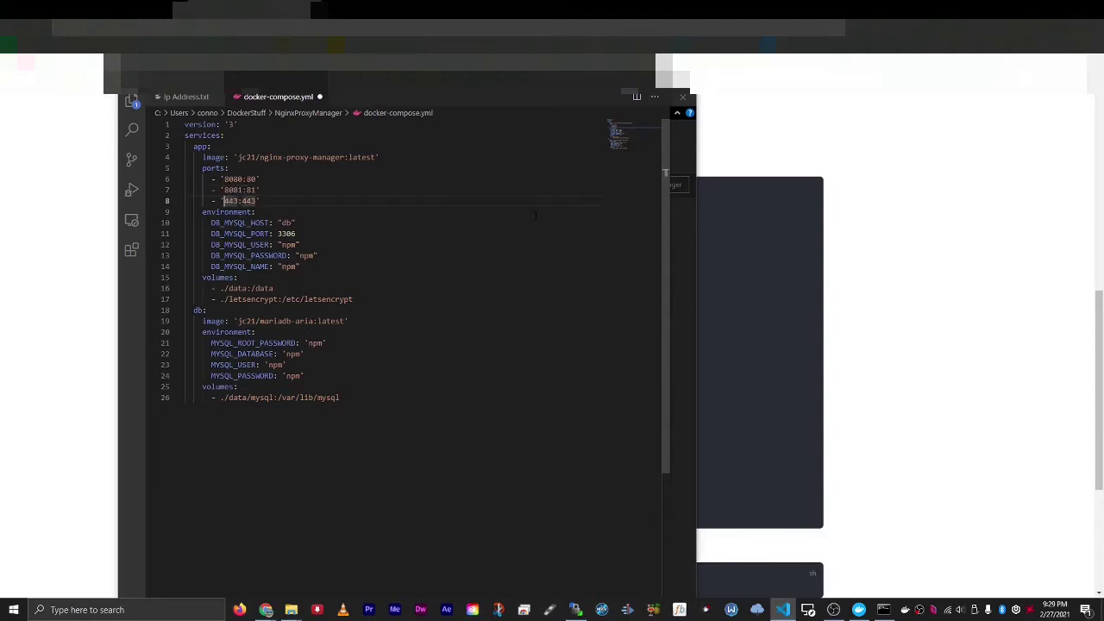
key(Left)
text(8)
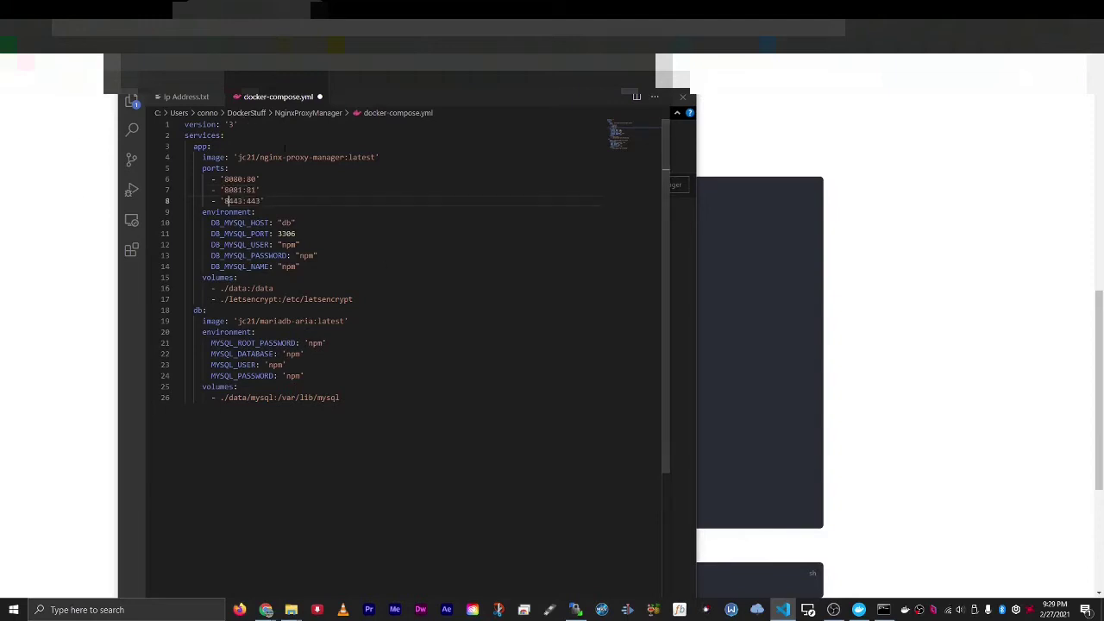
- Check the host and container ports in the first mapping, save docker-compose.yml, and close the editor
key(Up)
key(Up)
key(ctrl+d)
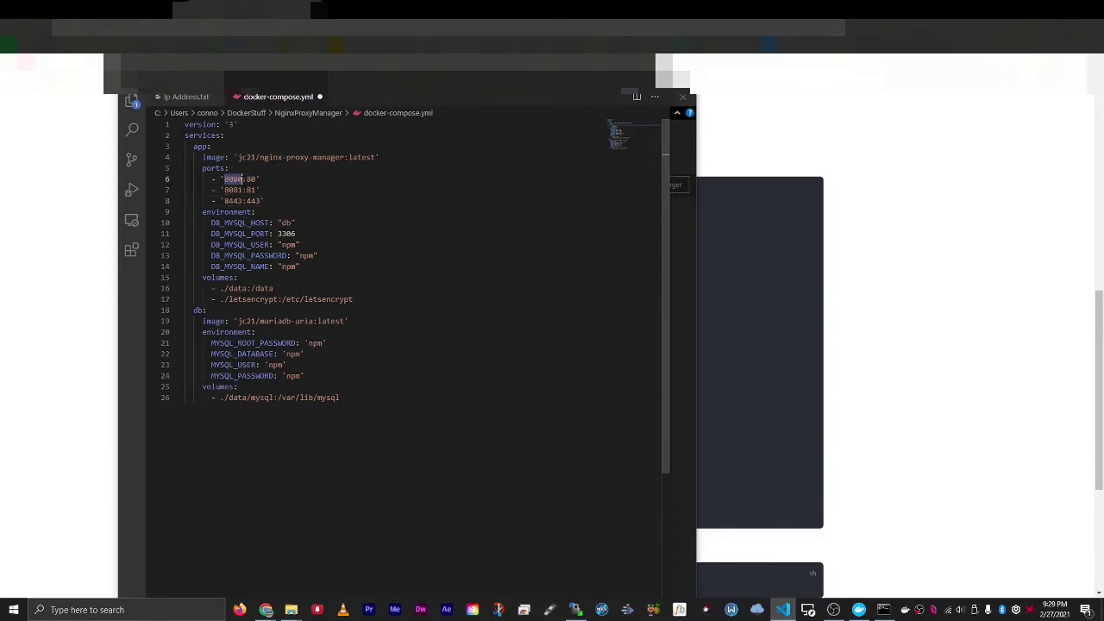
double_click(251, 180)
key(ctrl+s)
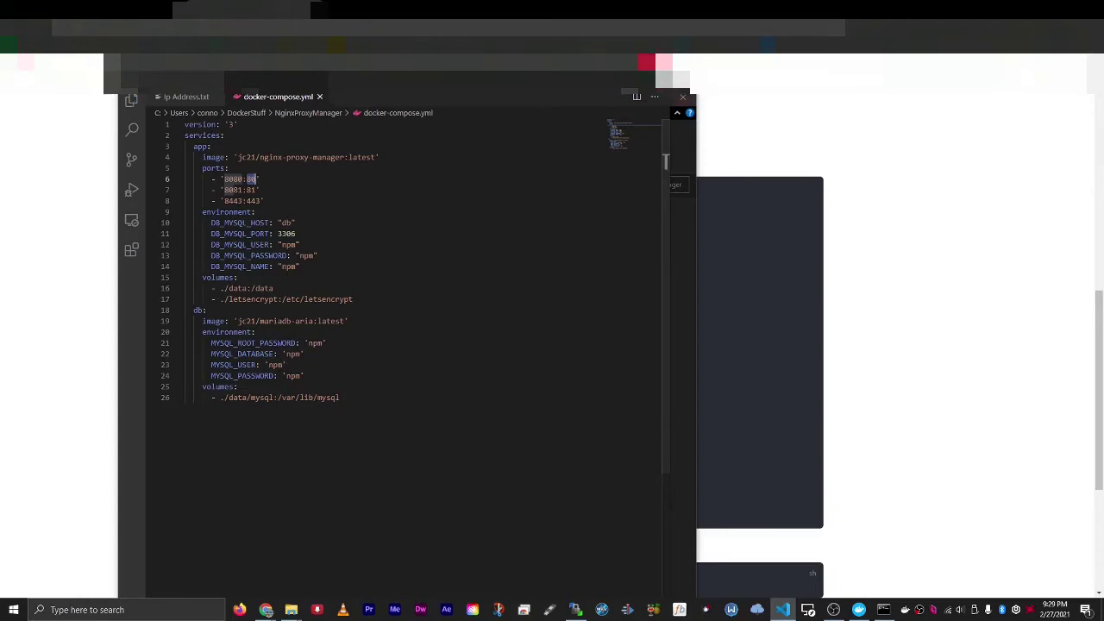
click(693, 97)
- Switch to Command Prompt, change into the NginxProxyManager directory, and list its files on a cleared screen
click(884, 613)
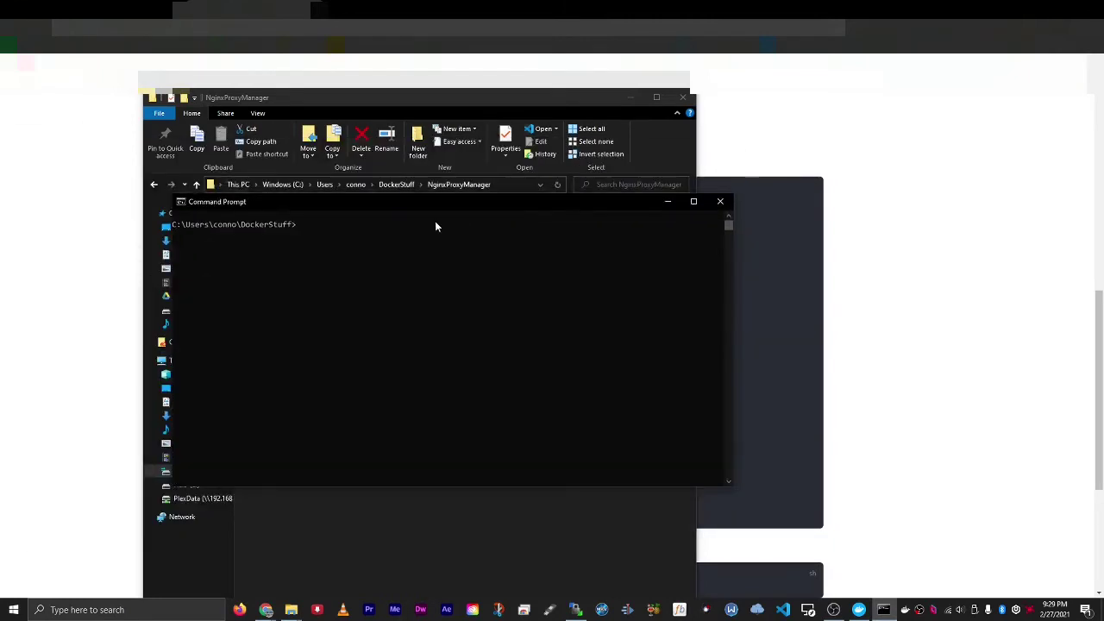
text(cd NginxProxcy)
key(BackSpace)
key(BackSpace)
text(yManager)
key(Return)
text(cls)
key(Return)
text(dir)
key(Return)
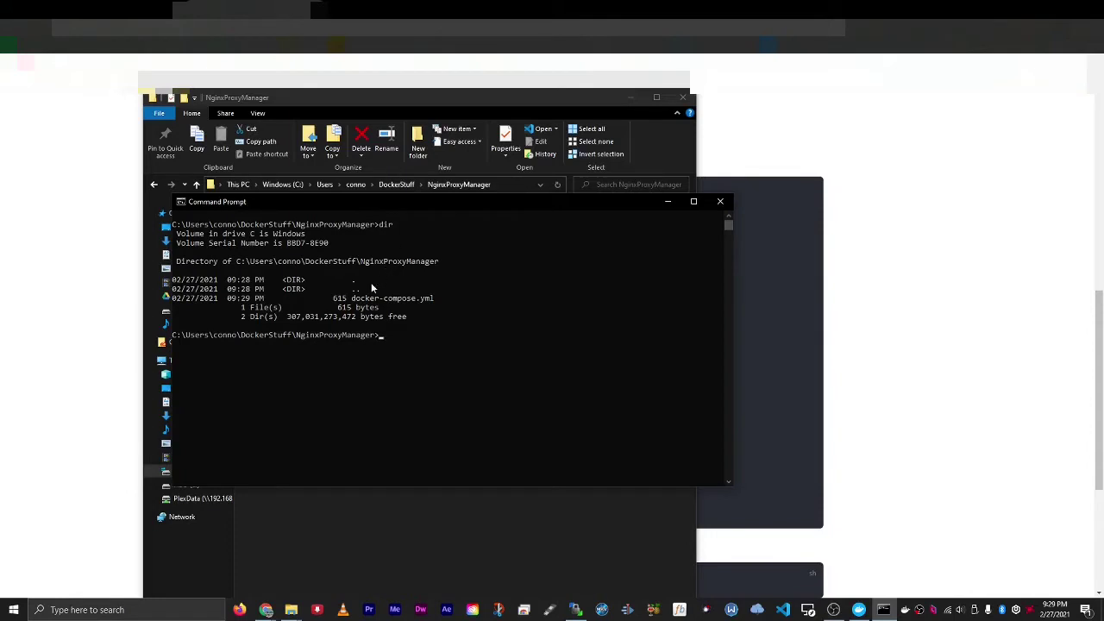
- Bring up the stack in detached mode with docker-compose up -d
drag(351, 298, 438, 304)
click(500, 335)
text(docker-compose up -d)
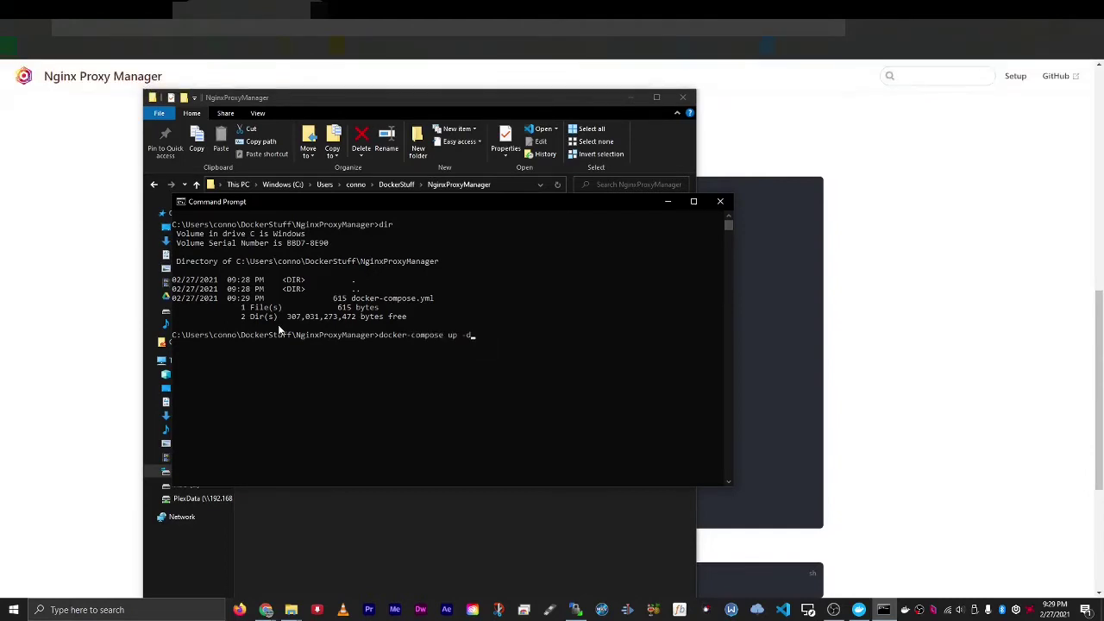
drag(449, 335, 472, 337)
click(520, 336)
key(Escape)
key(Return)
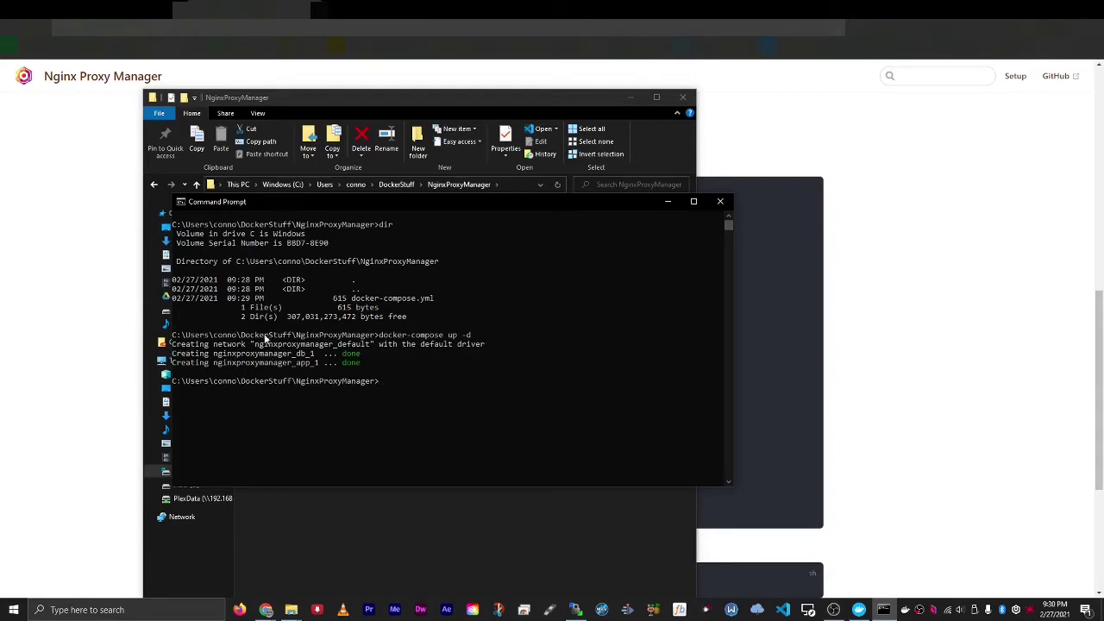
- Examine the command output for the created network and the db and app containers
drag(253, 343, 484, 347)
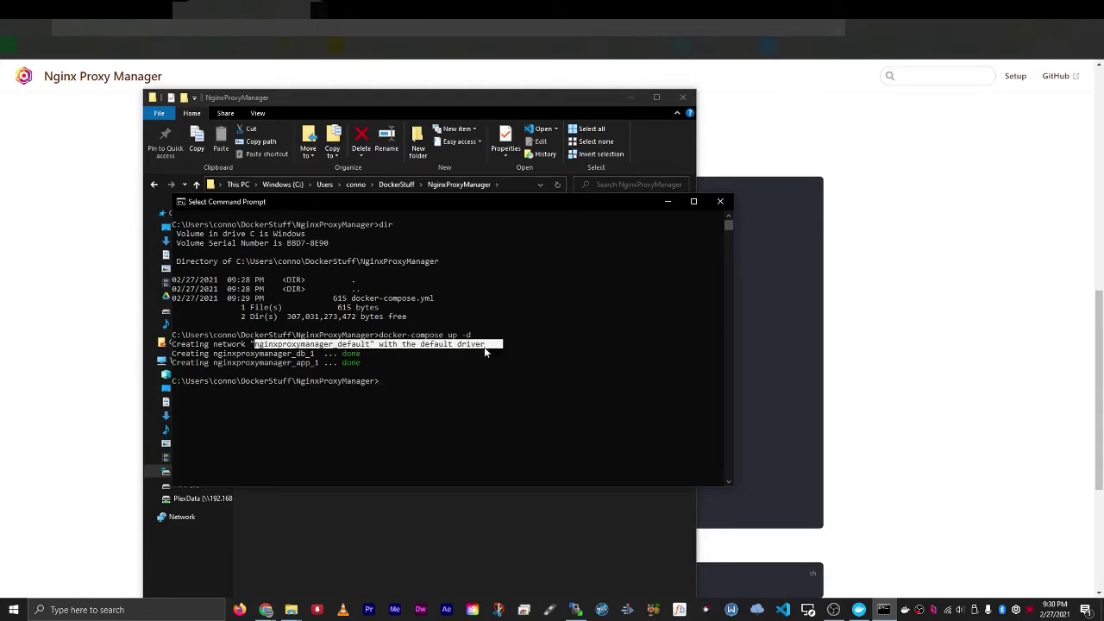
click(302, 354)
click(186, 354)
drag(202, 356, 262, 354)
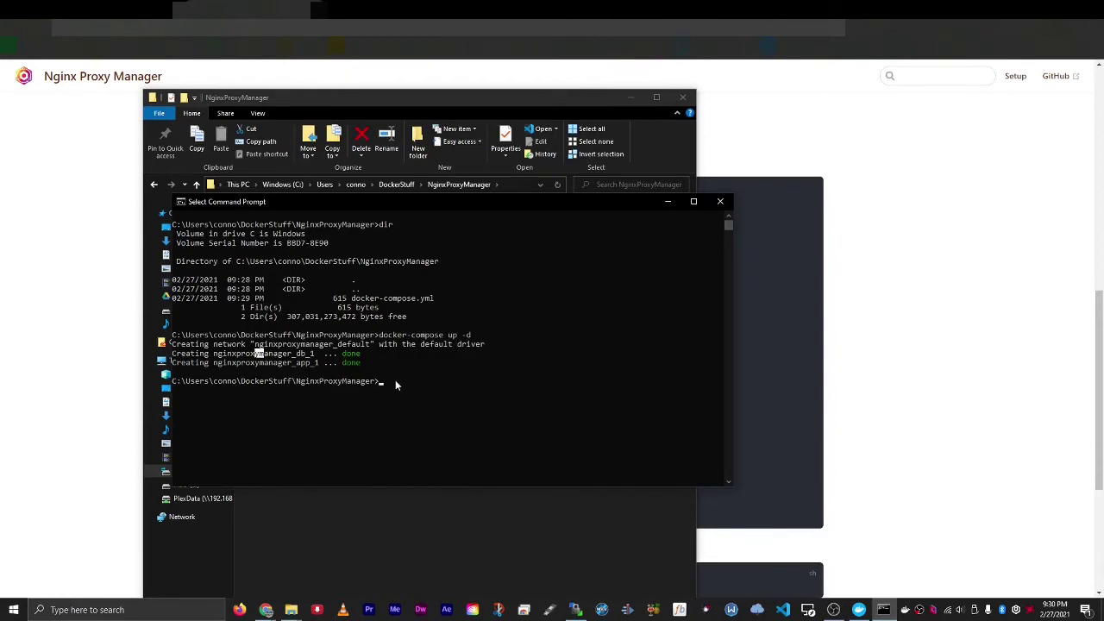
drag(335, 357, 300, 363)
drag(392, 363, 174, 356)
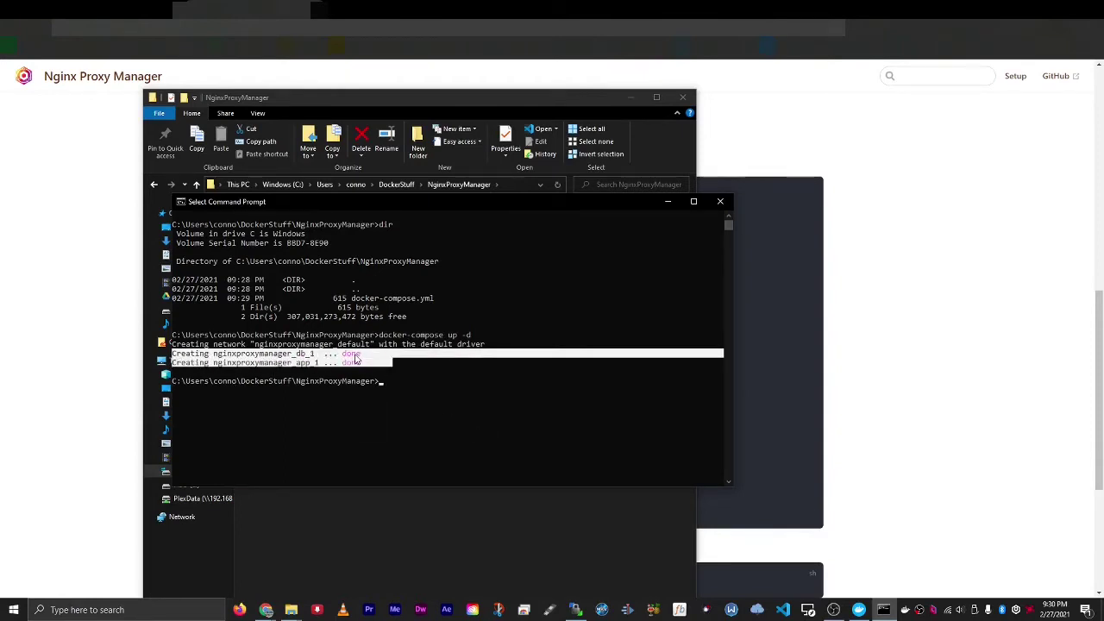
right_click(475, 468)
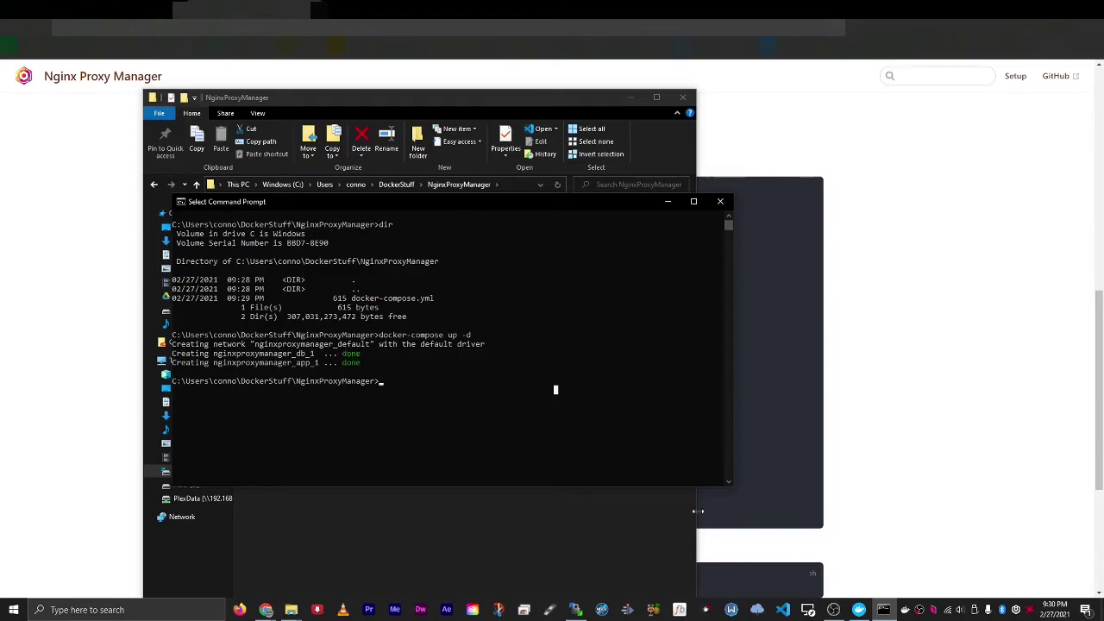
- Switch to Docker Desktop, inspect the nginxproxymanager group's containers and logs, and return to the container list
click(859, 610)
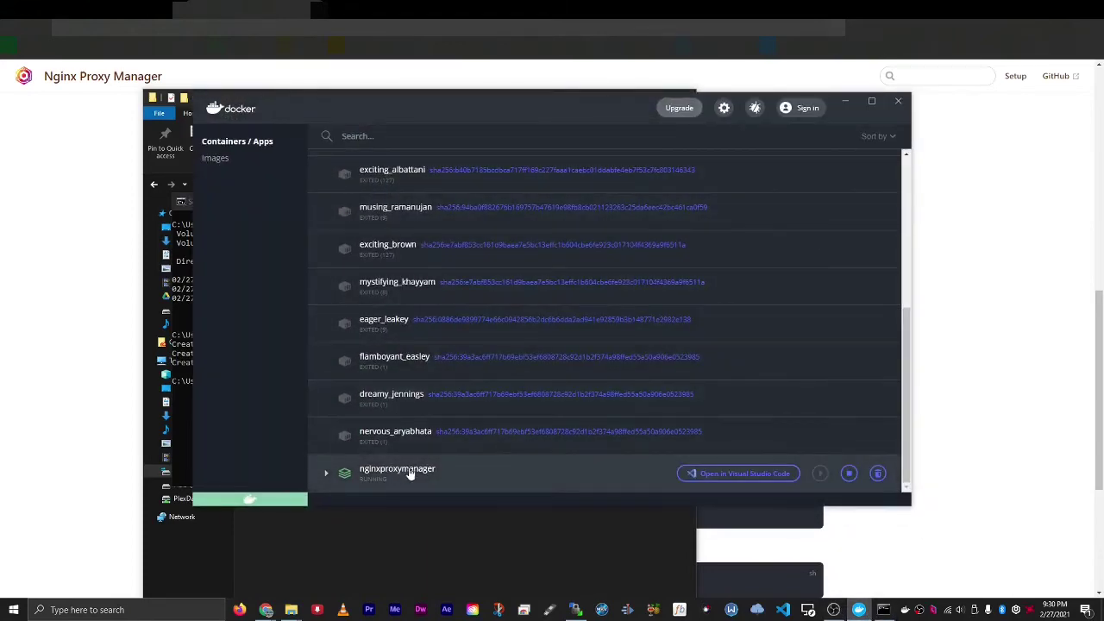
click(367, 483)
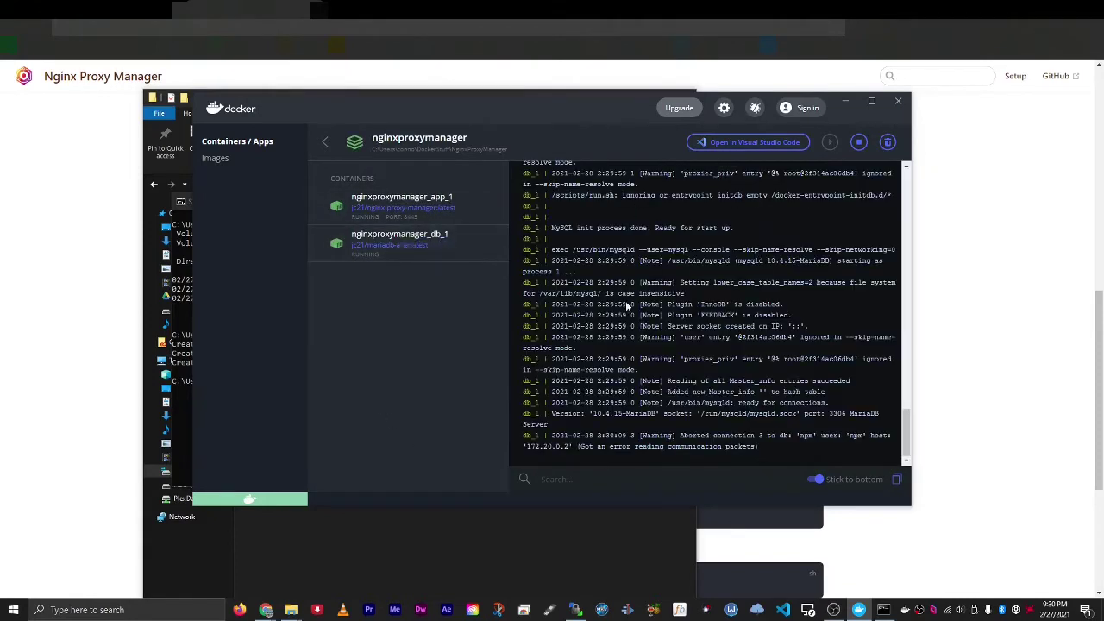
click(325, 141)
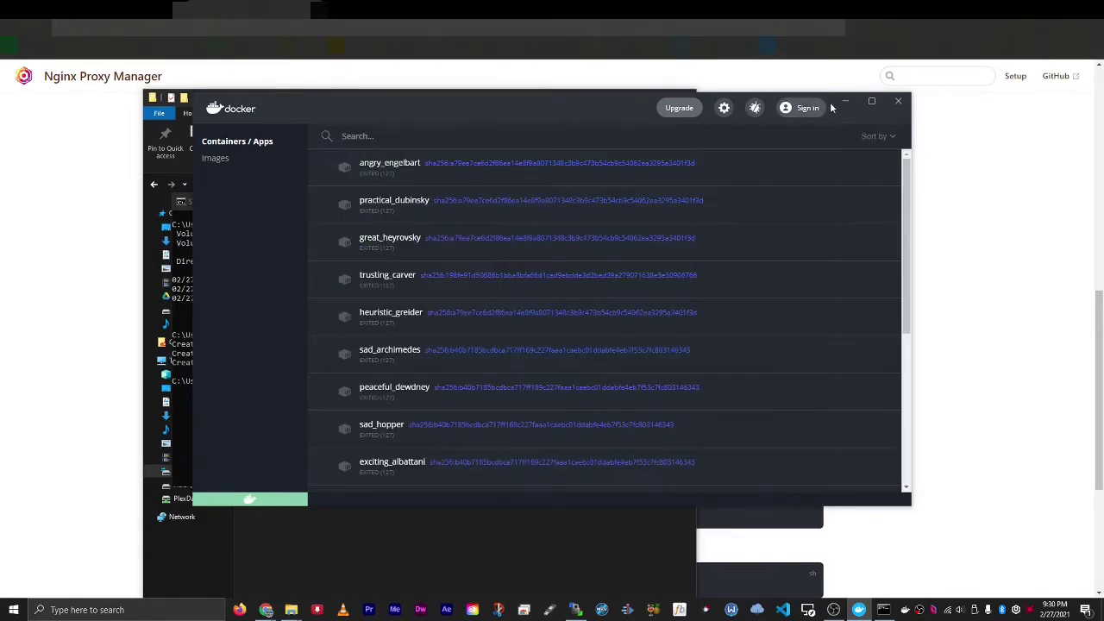
- Open docker-compose.yml from the NginxProxyManager folder in Visual Studio Code and check the host port mapped to container port 81
scroll(592, 377, down, 5)
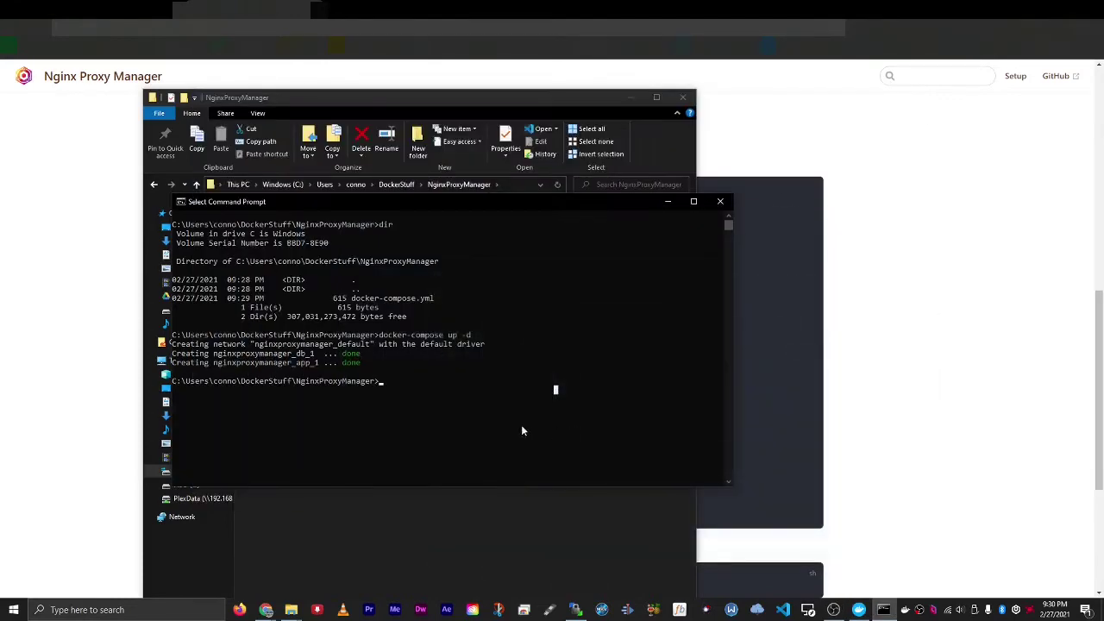
click(380, 106)
right_click(298, 245)
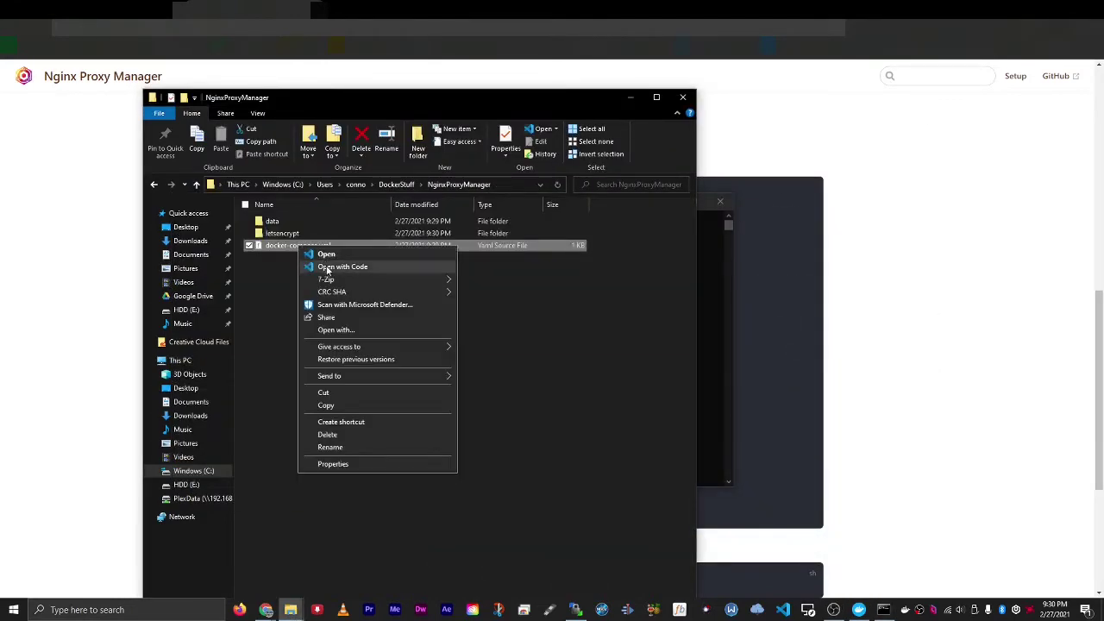
click(328, 267)
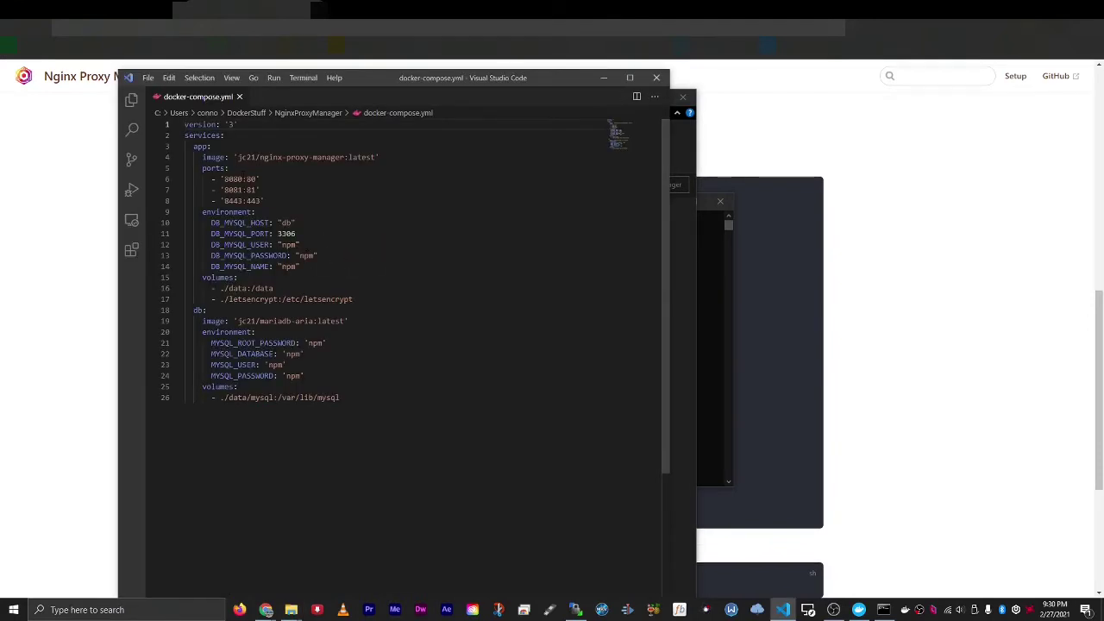
double_click(251, 190)
drag(242, 189, 233, 190)
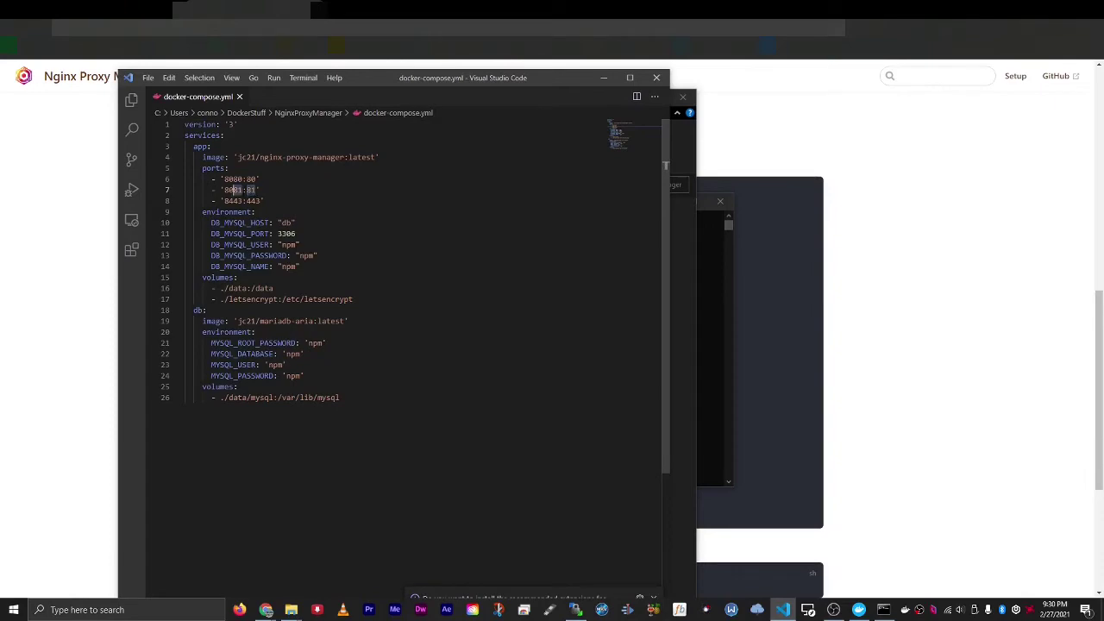
click(611, 78)
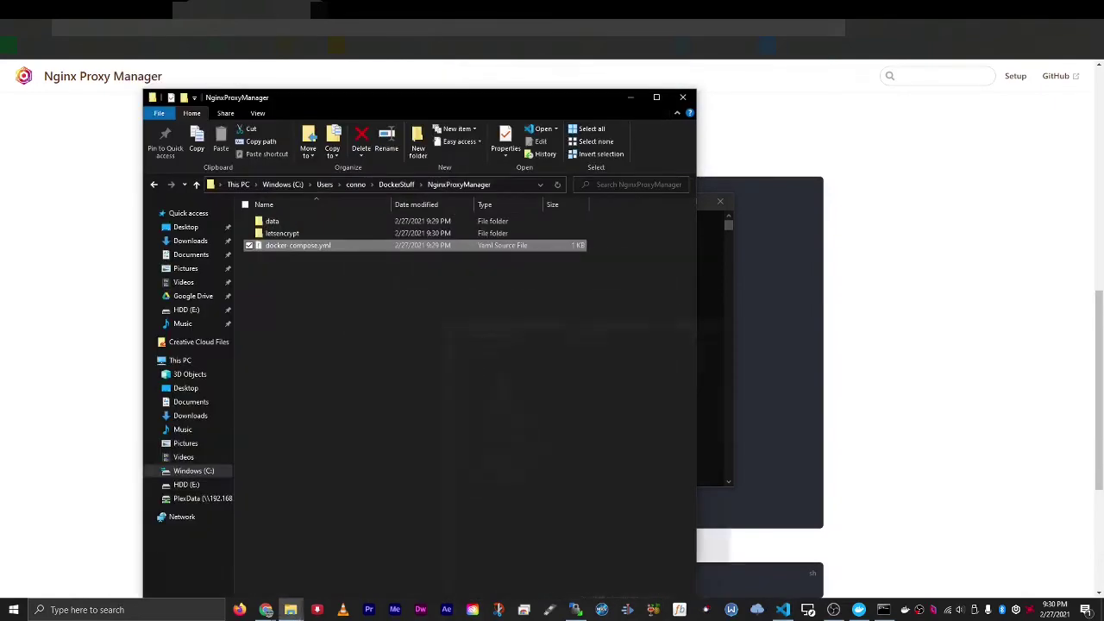
- Switch to the browser and open localhost:8081 in a new tab
click(336, 11)
text(local)
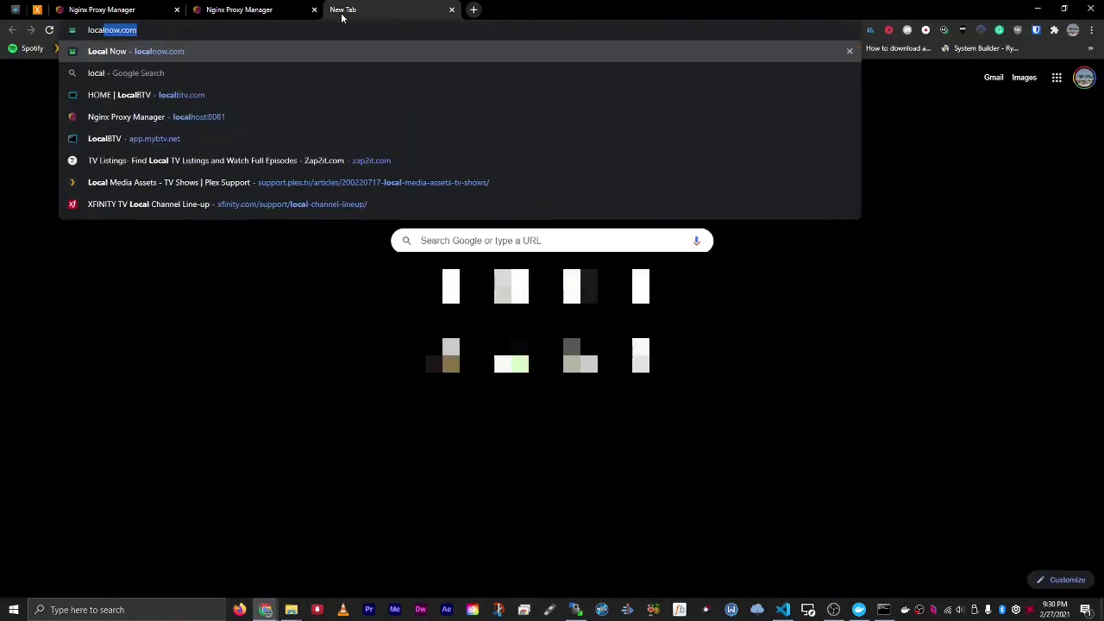
text(host:8081)
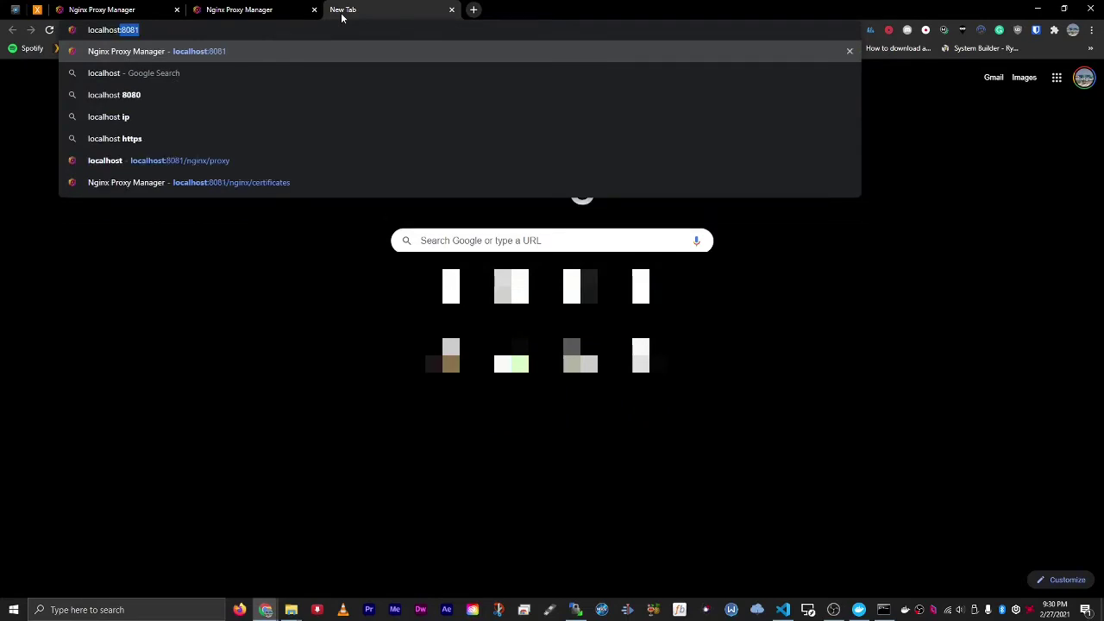
key(Return)
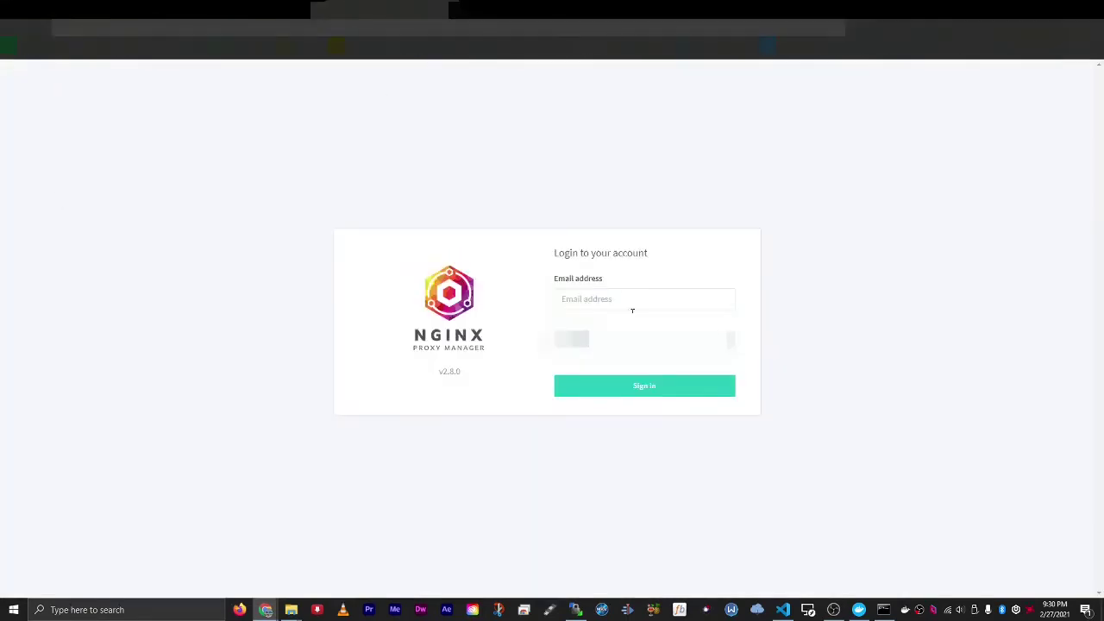
- Sign in with the default administrator email and password, and decline Bitwarden's offer to remember it for this website
click(608, 298)
key(Down)
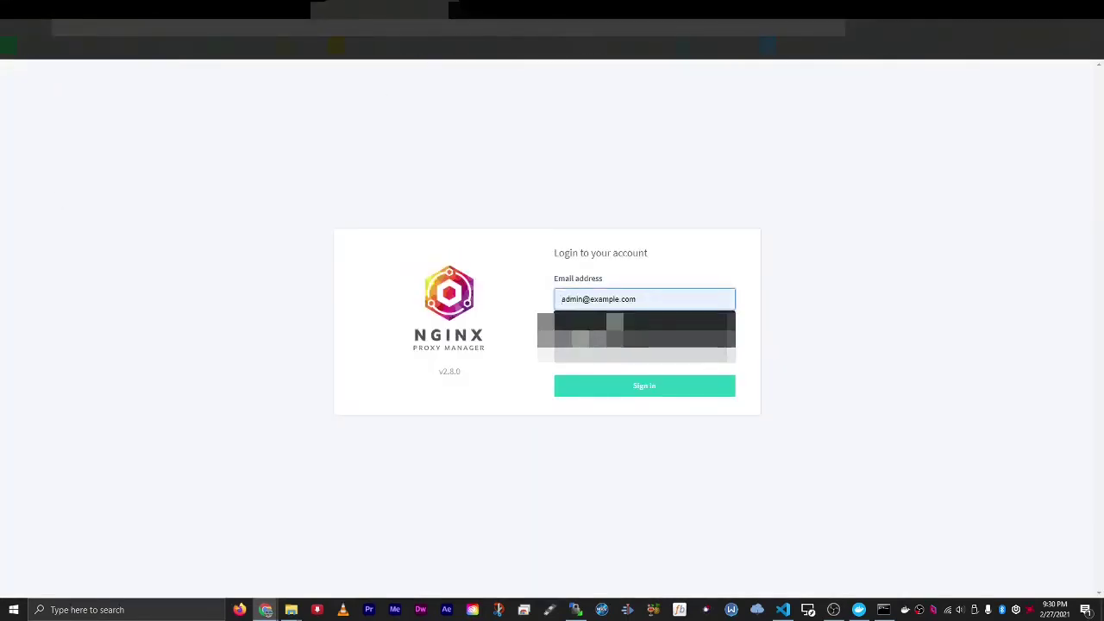
key(Return)
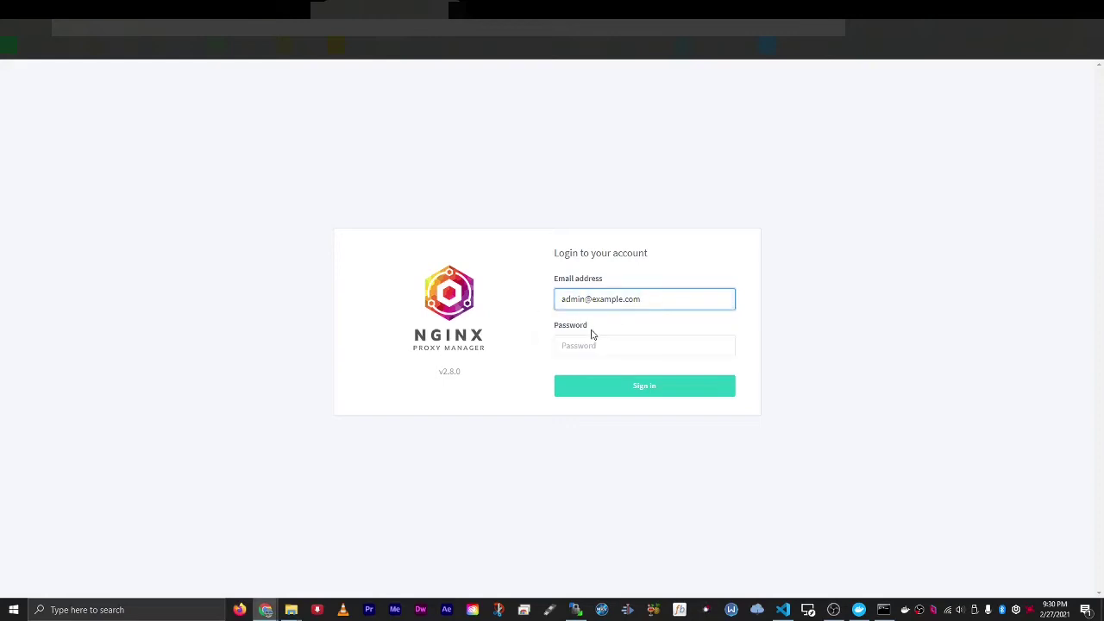
click(595, 342)
text(ch)
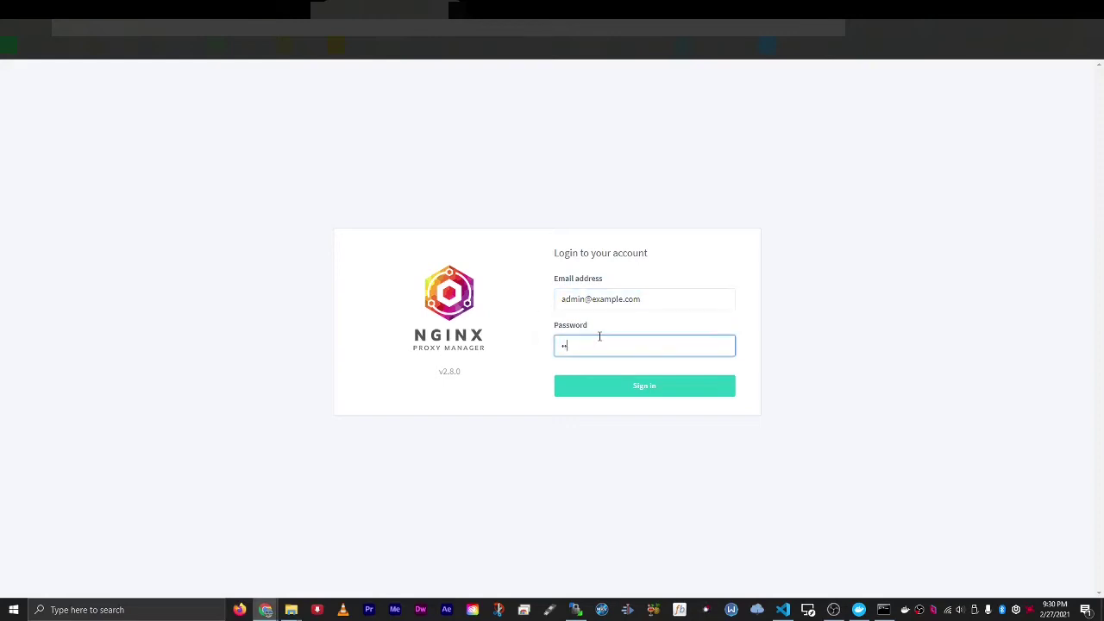
key(Return)
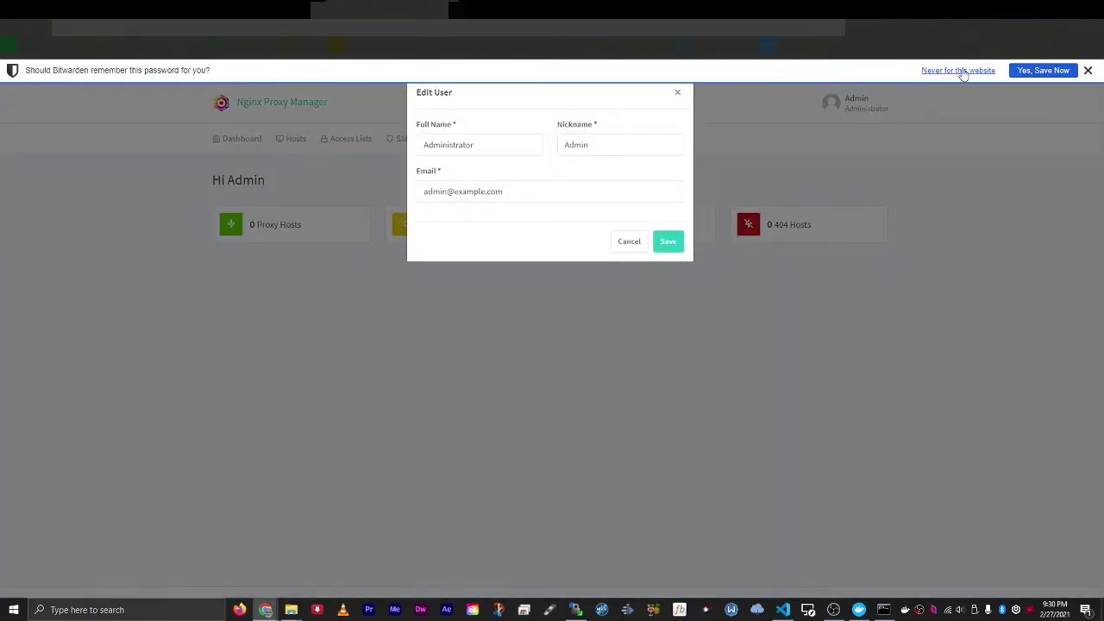
click(958, 70)
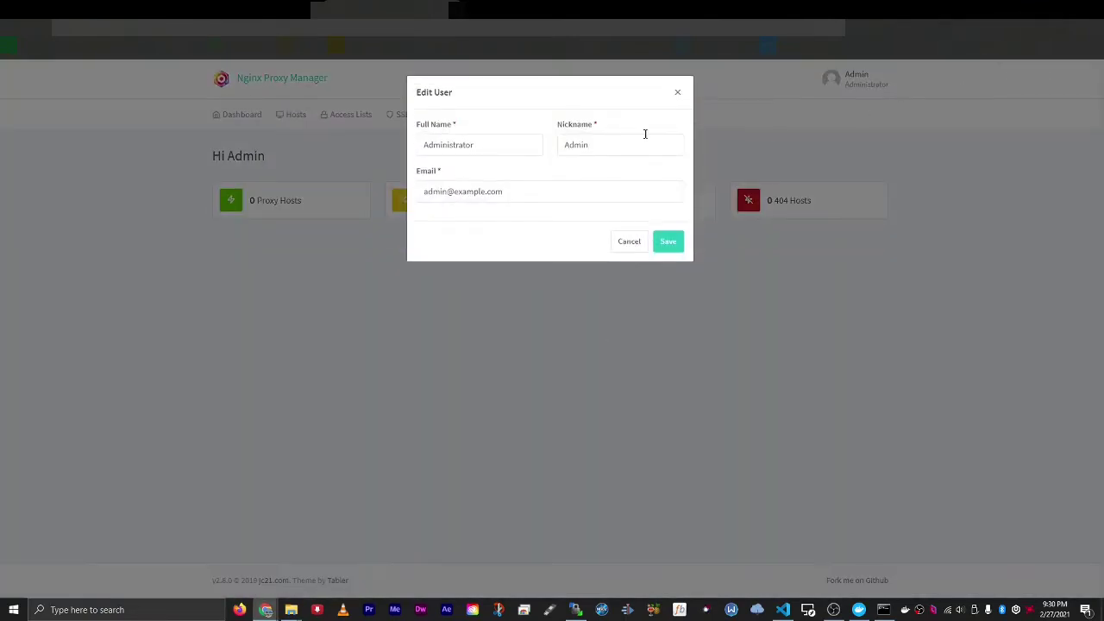
- Change the administrator's email address in the Edit User form and save it
click(147, 10)
triple_click(541, 188)
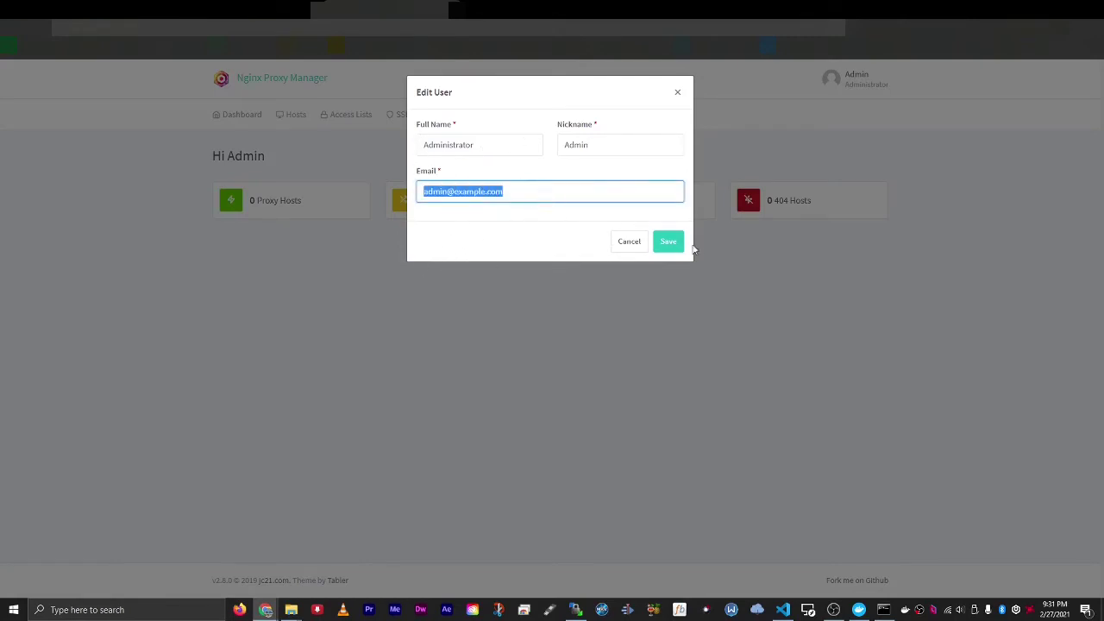
click(448, 192)
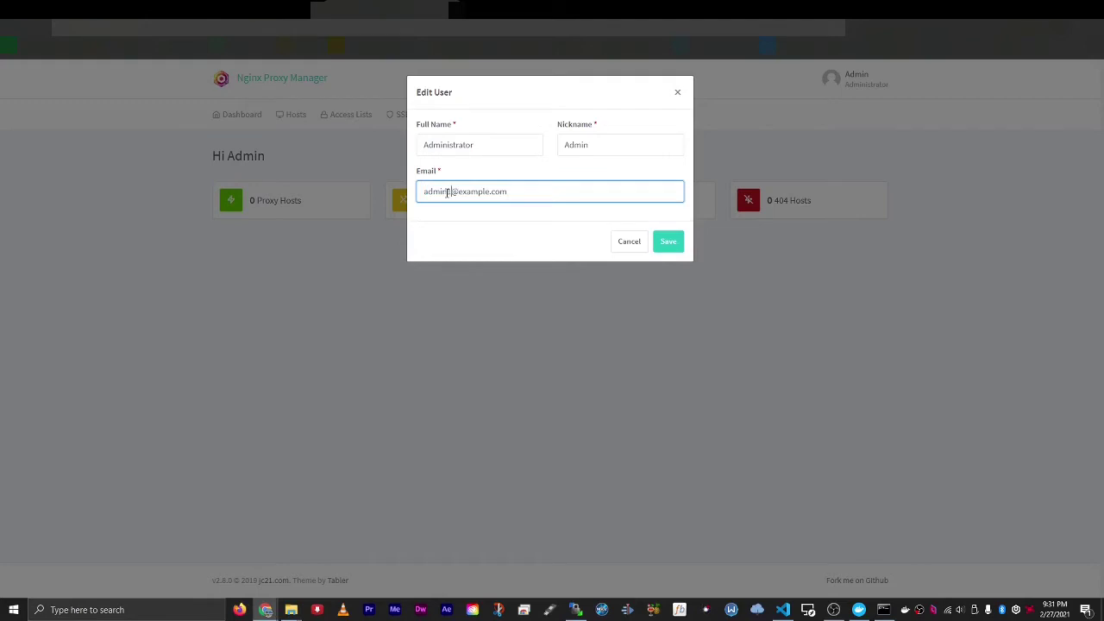
click(668, 241)
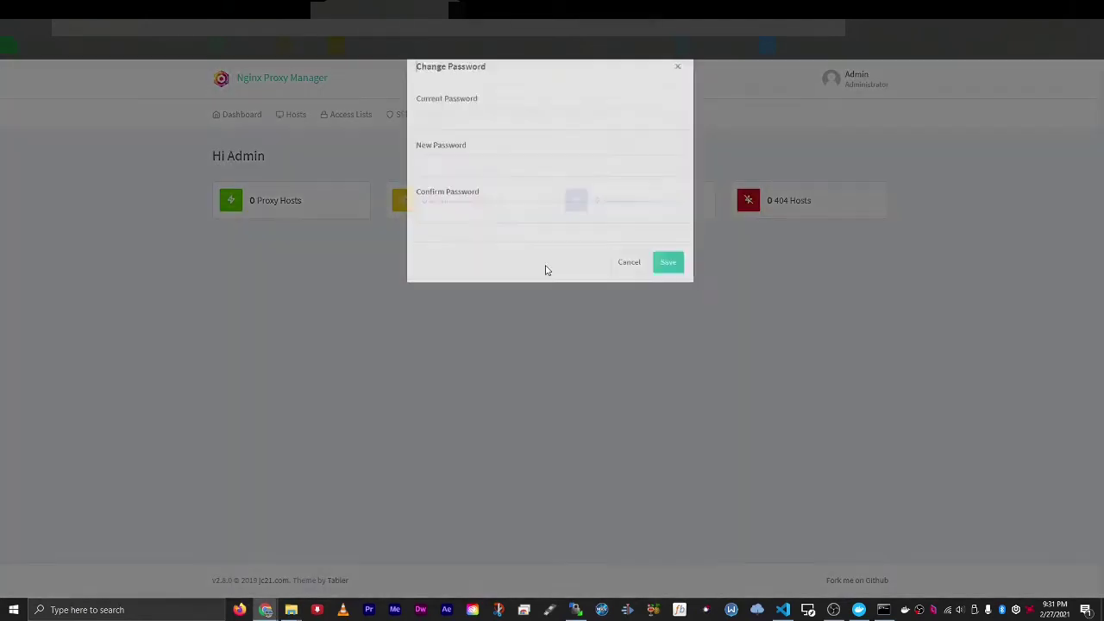
- Change the administrator's password by entering the current password, the new password and its confirmation, and save it
click(459, 145)
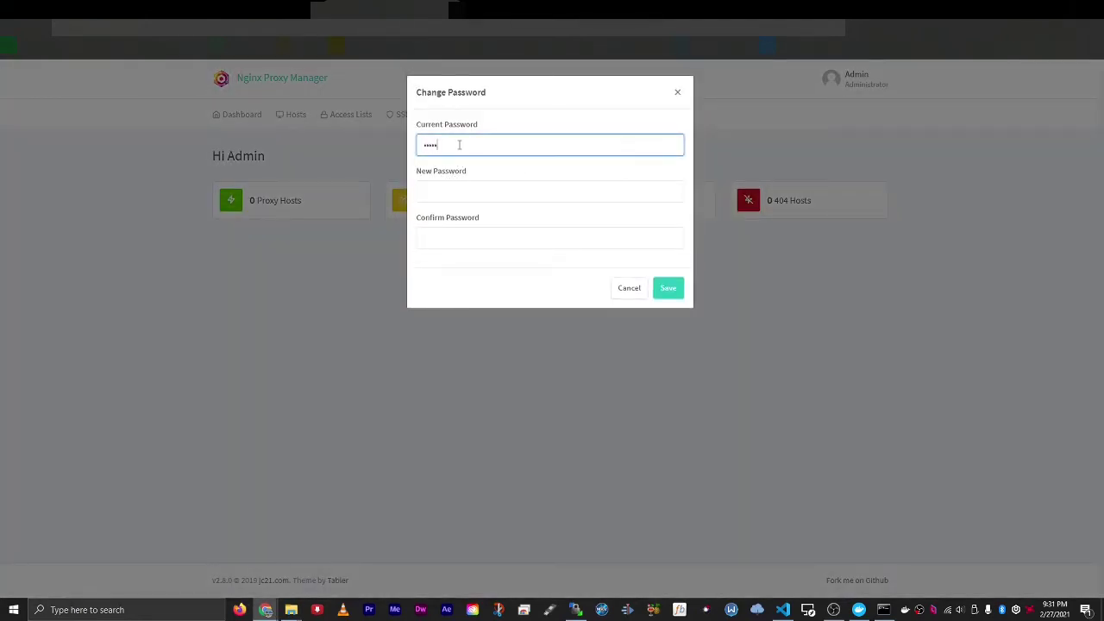
key(Tab)
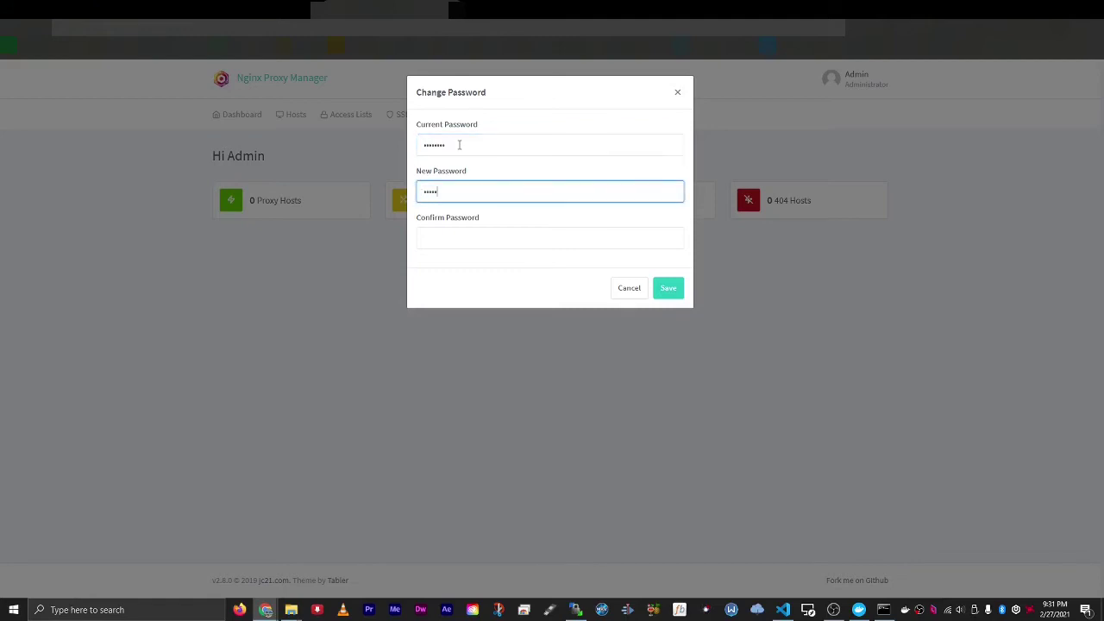
key(Tab)
text(•••••••)
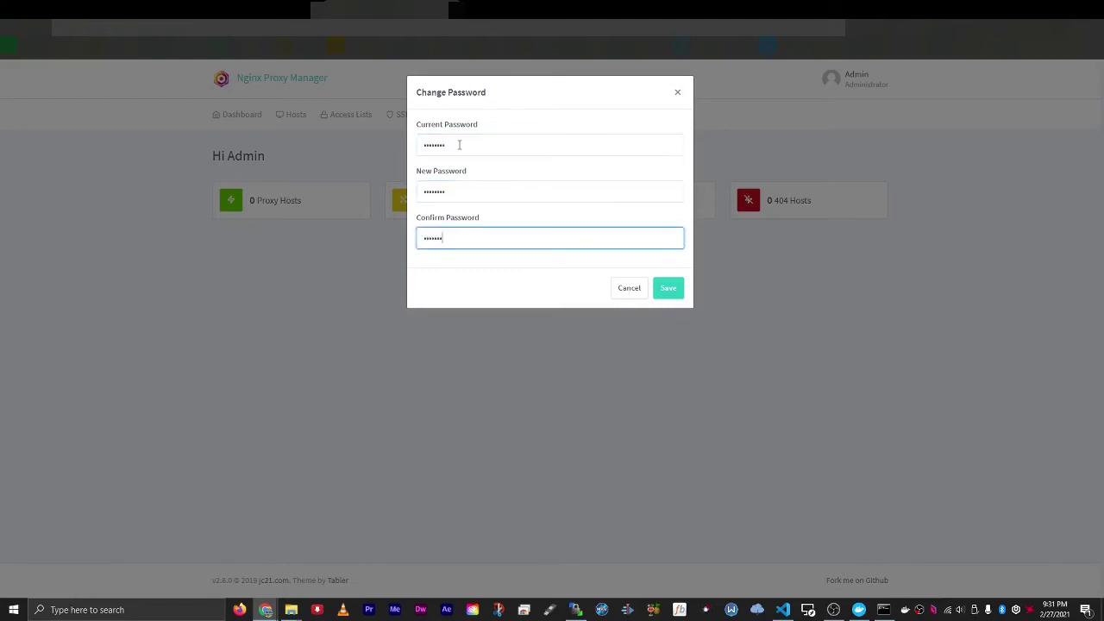
text(•)
click(669, 290)
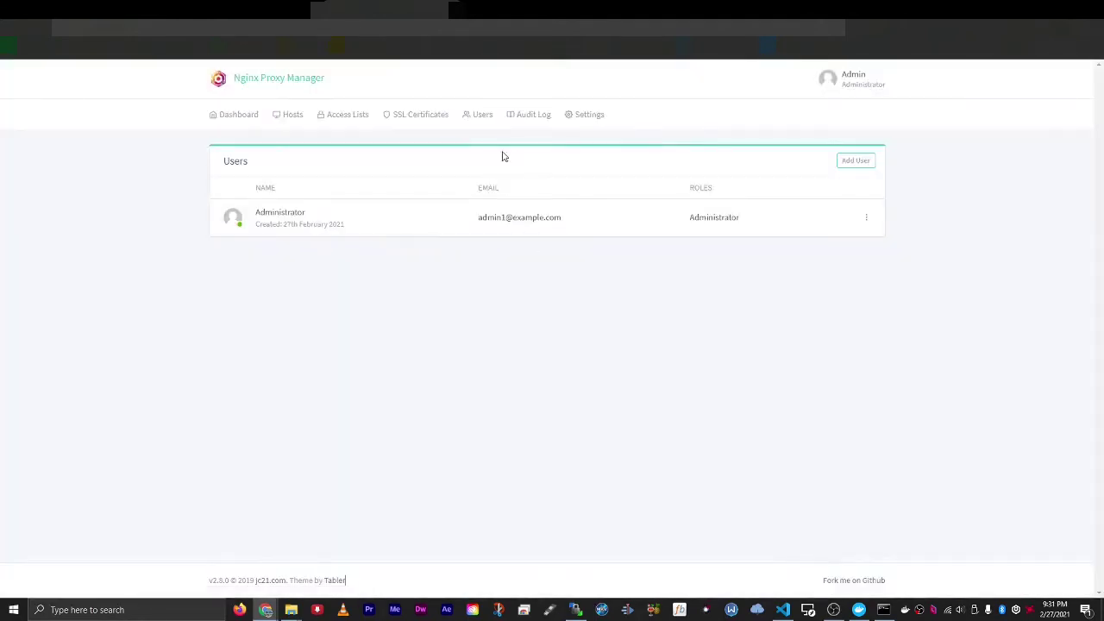
- Go to SSL Certificates, examine the Let's Encrypt form's DNS challenge options and provider list, and cancel the form
click(429, 115)
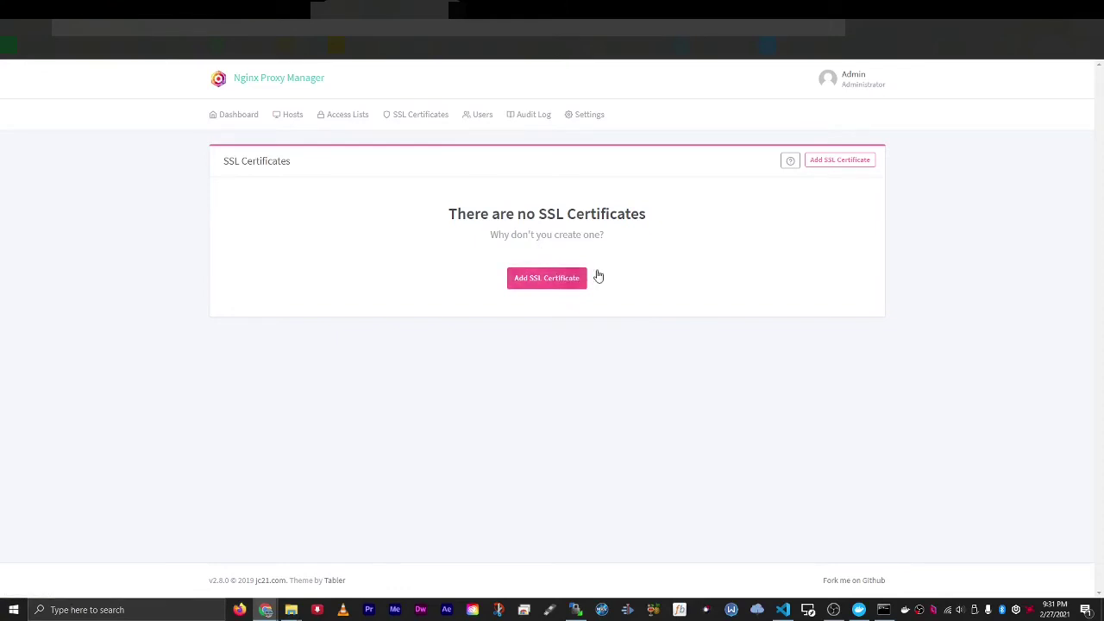
click(547, 285)
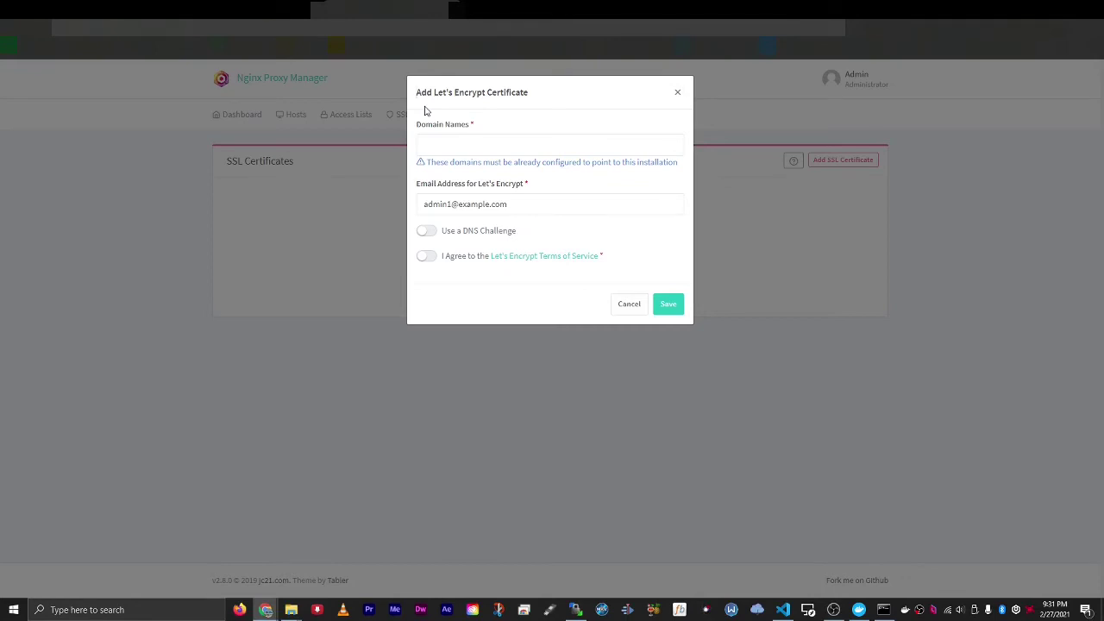
click(438, 231)
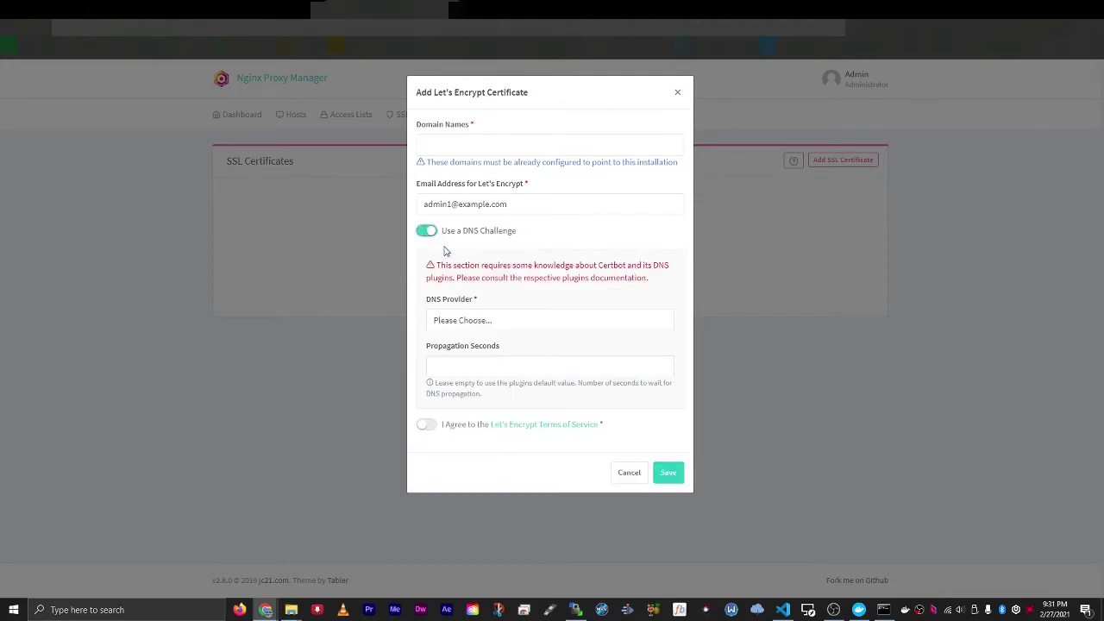
click(490, 323)
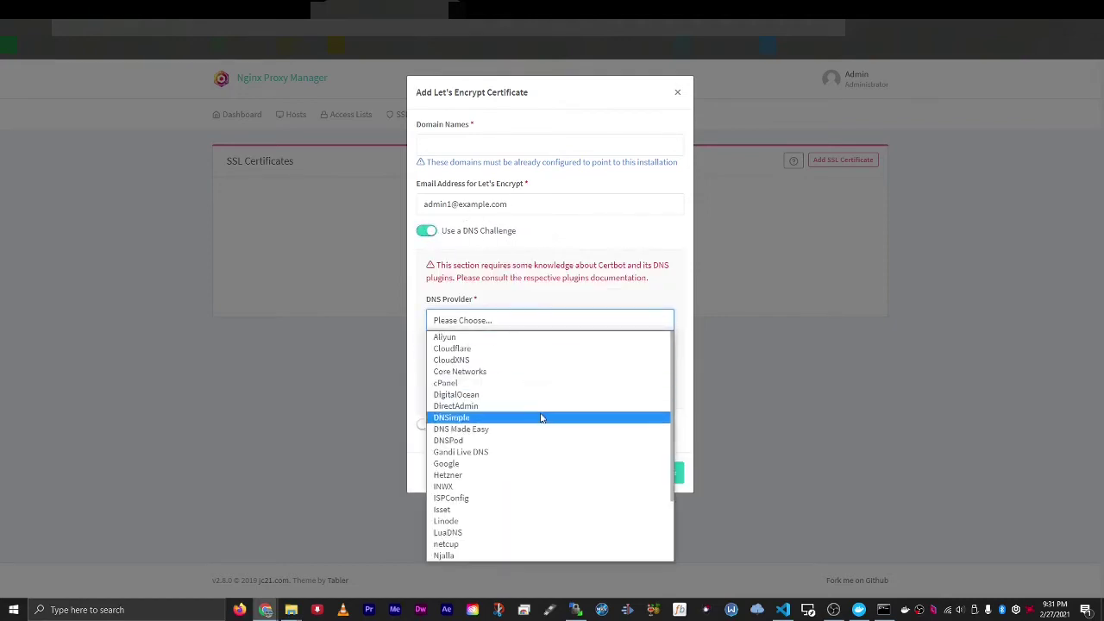
scroll(540, 417, down, 2)
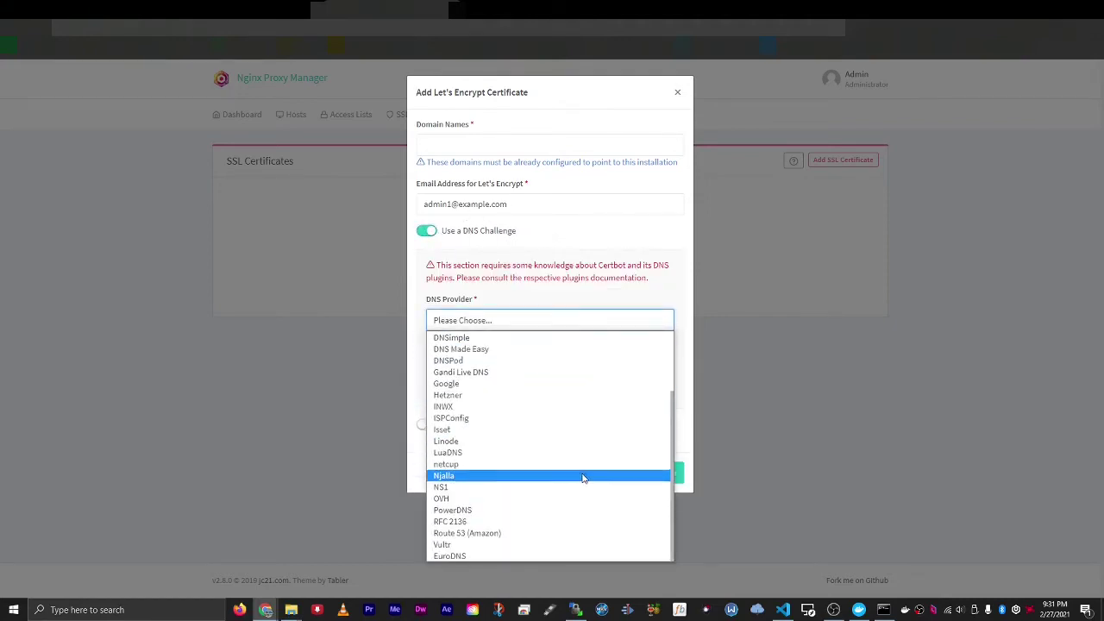
scroll(579, 476, up, 3)
scroll(584, 478, down, 2)
scroll(557, 476, up, 3)
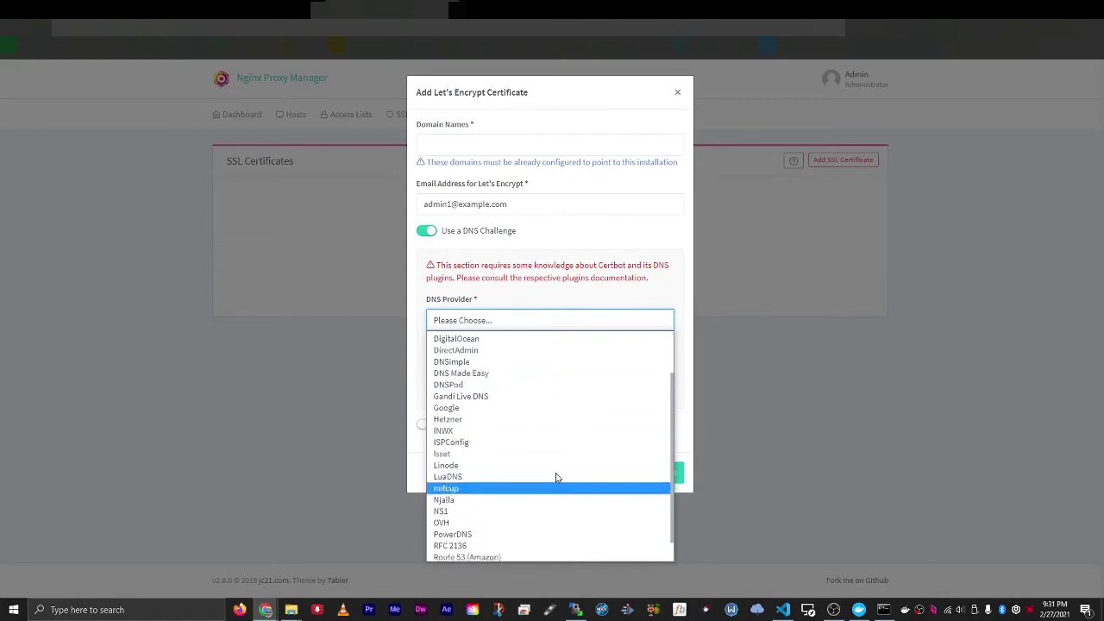
click(634, 255)
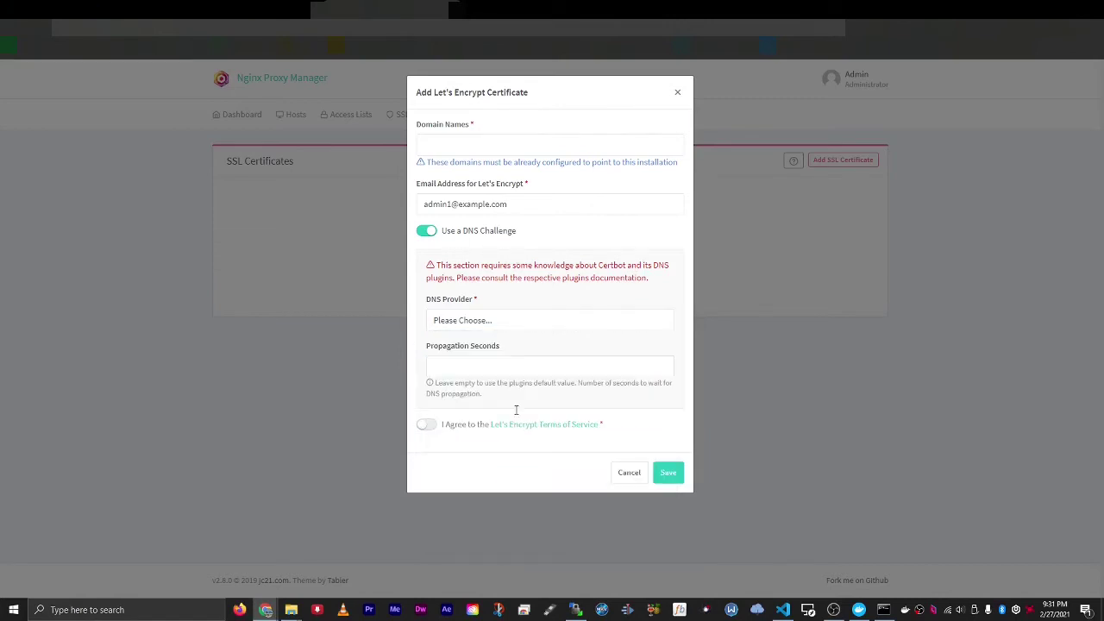
click(632, 476)
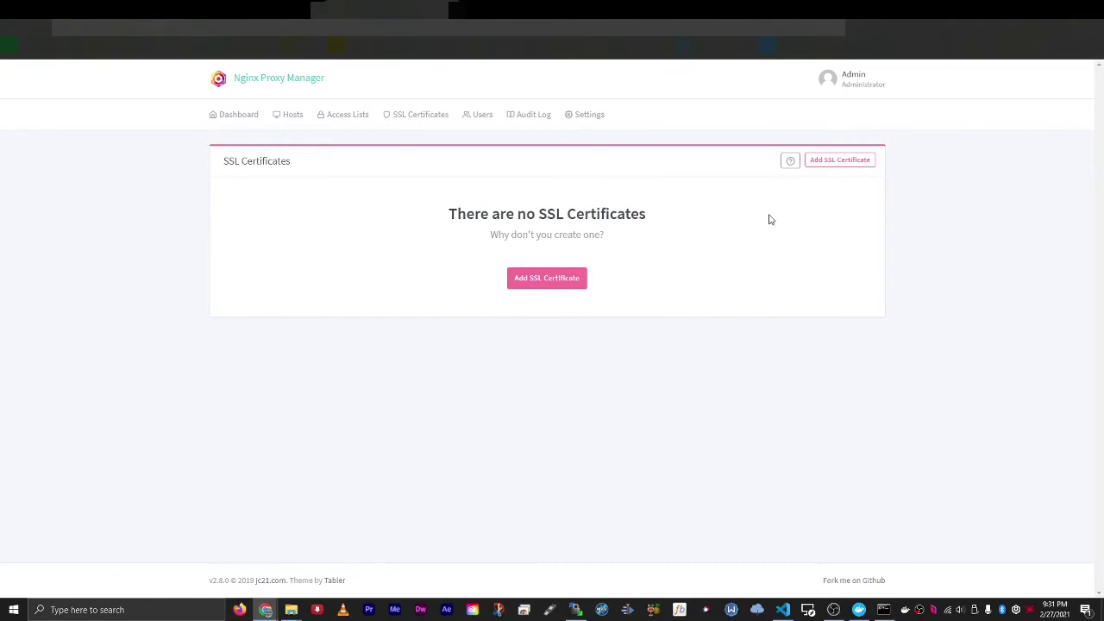
- Add a custom SSL certificate with a name, privkey1.pem as key and fullchain1.pem as certificate, save it, and check its expiry date
click(830, 162)
click(843, 202)
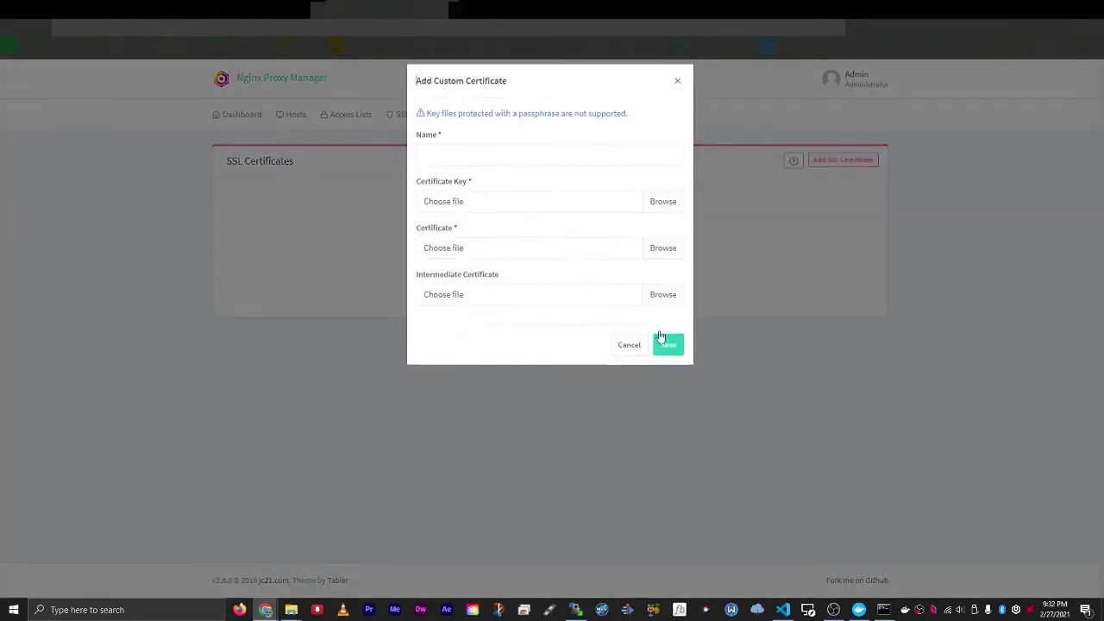
click(544, 257)
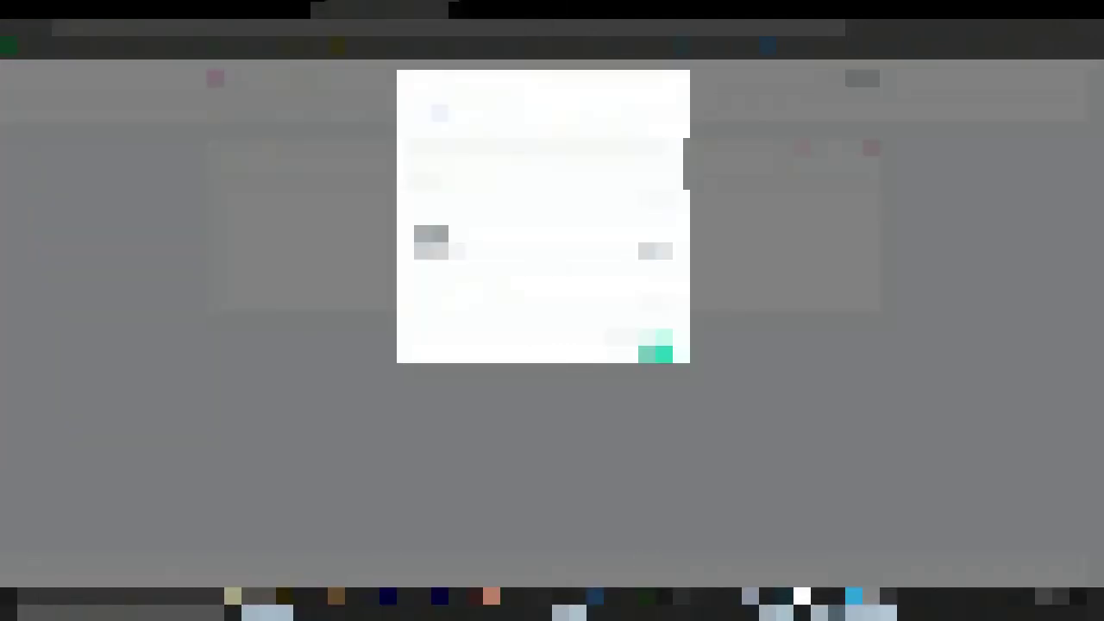
mouse_move(285, 602)
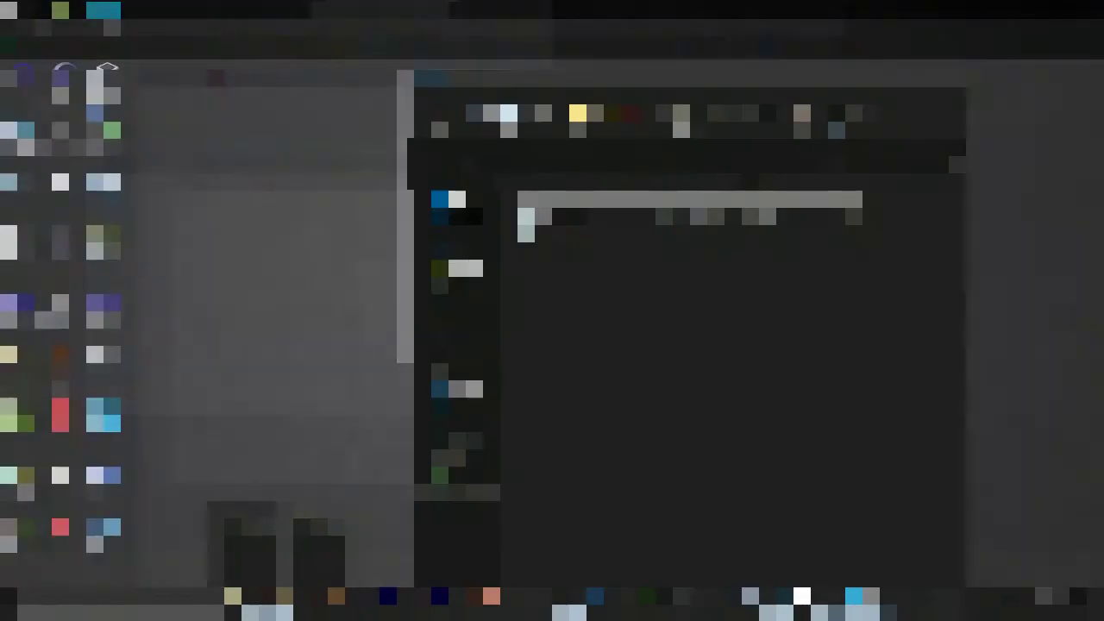
click(325, 556)
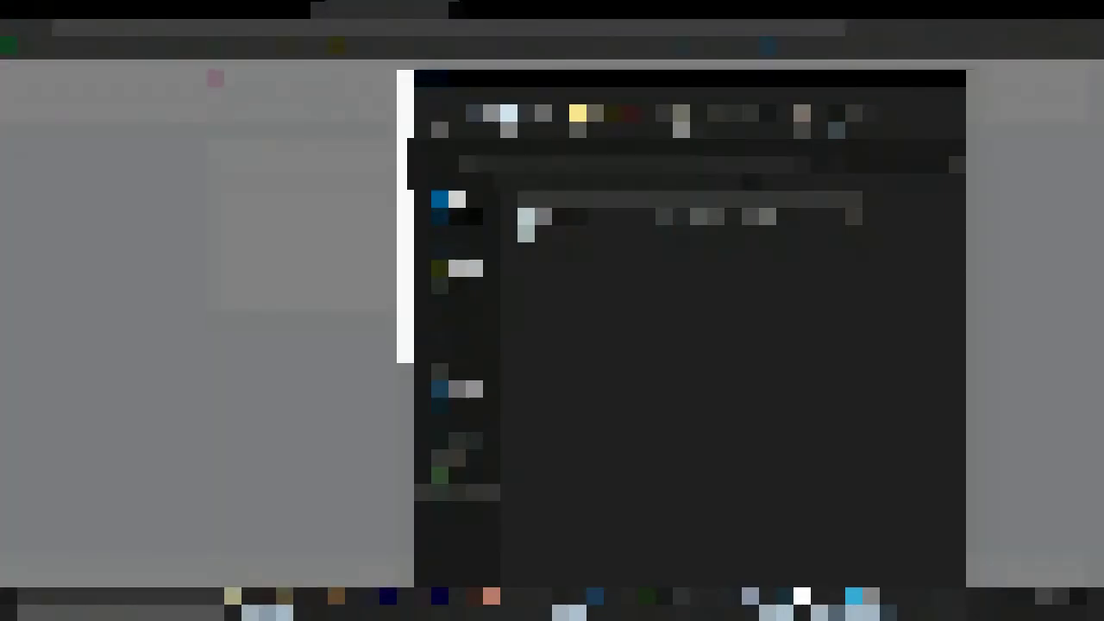
click(954, 78)
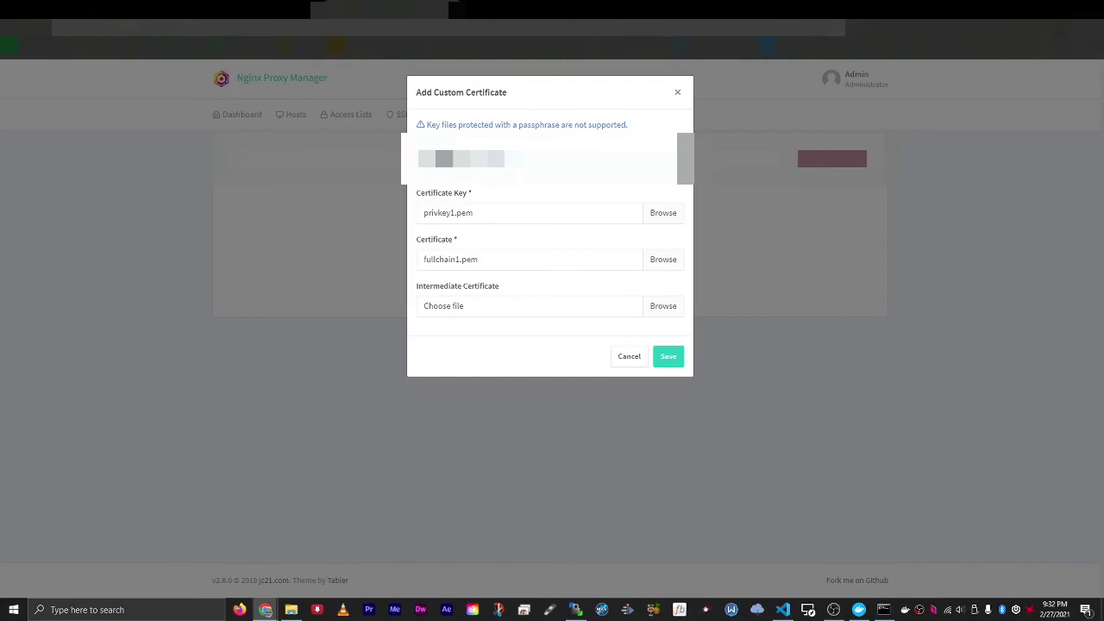
click(676, 357)
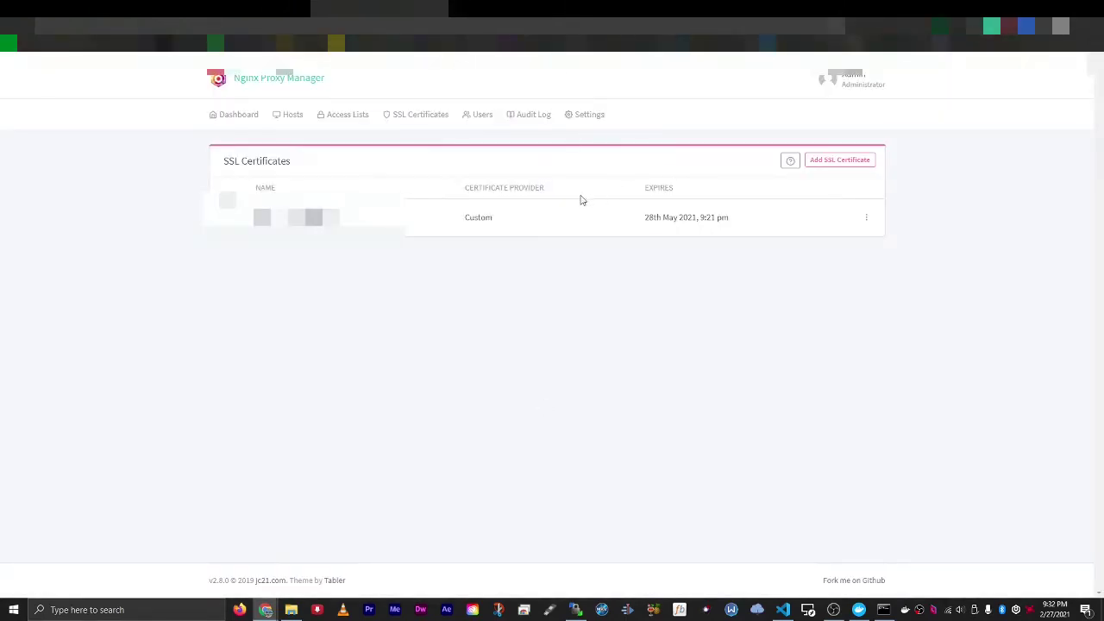
drag(645, 218, 537, 216)
click(756, 223)
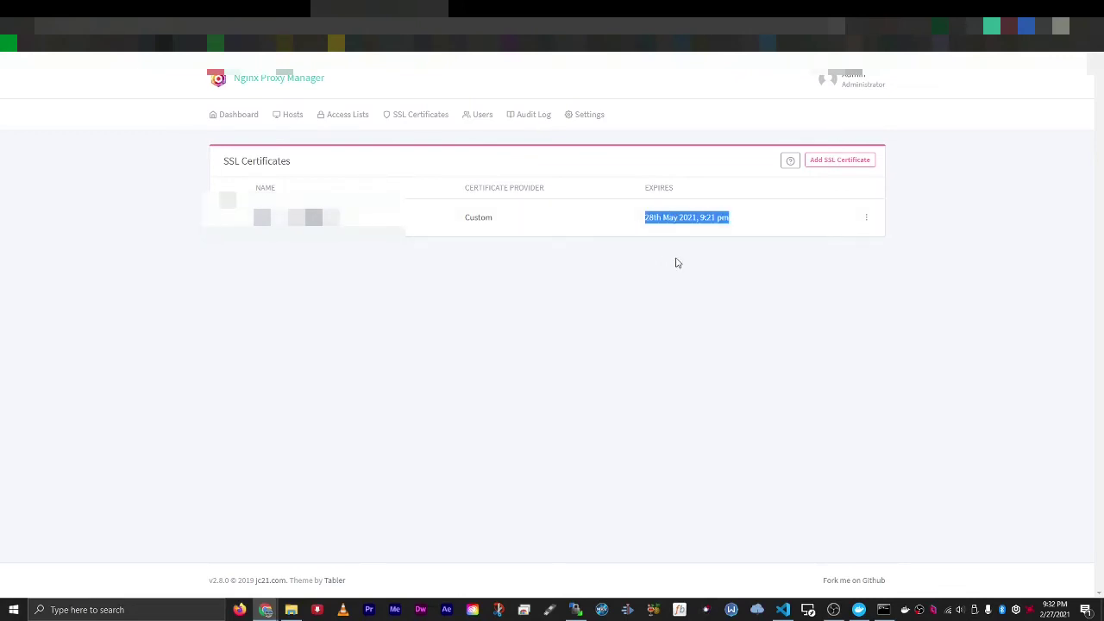
- Compare the custom certificate's expiry date with the current date
click(657, 208)
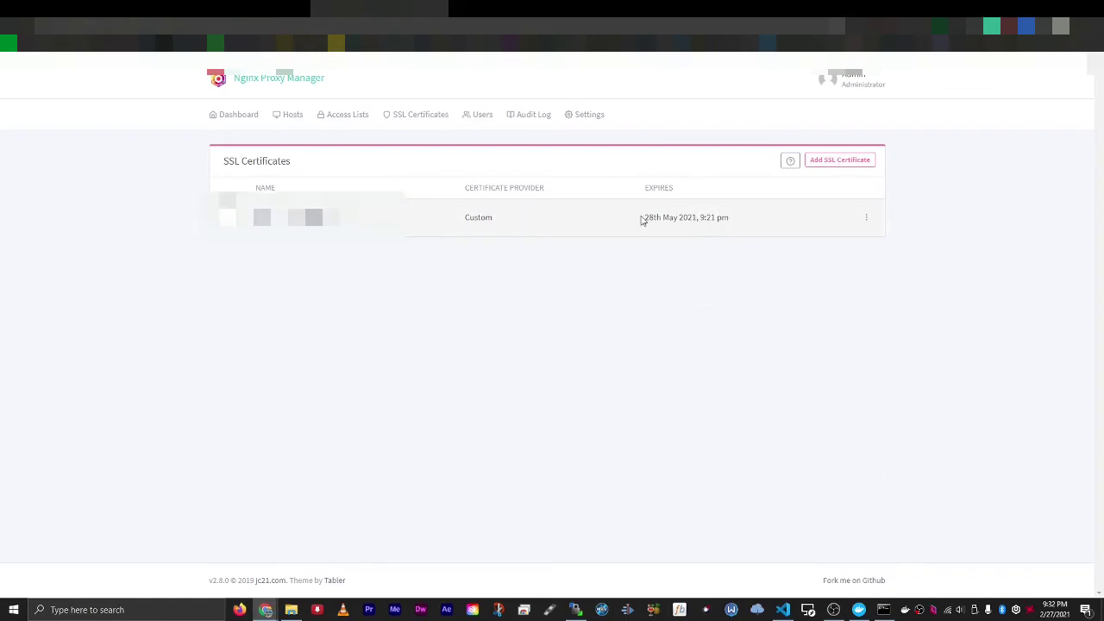
drag(640, 221, 742, 222)
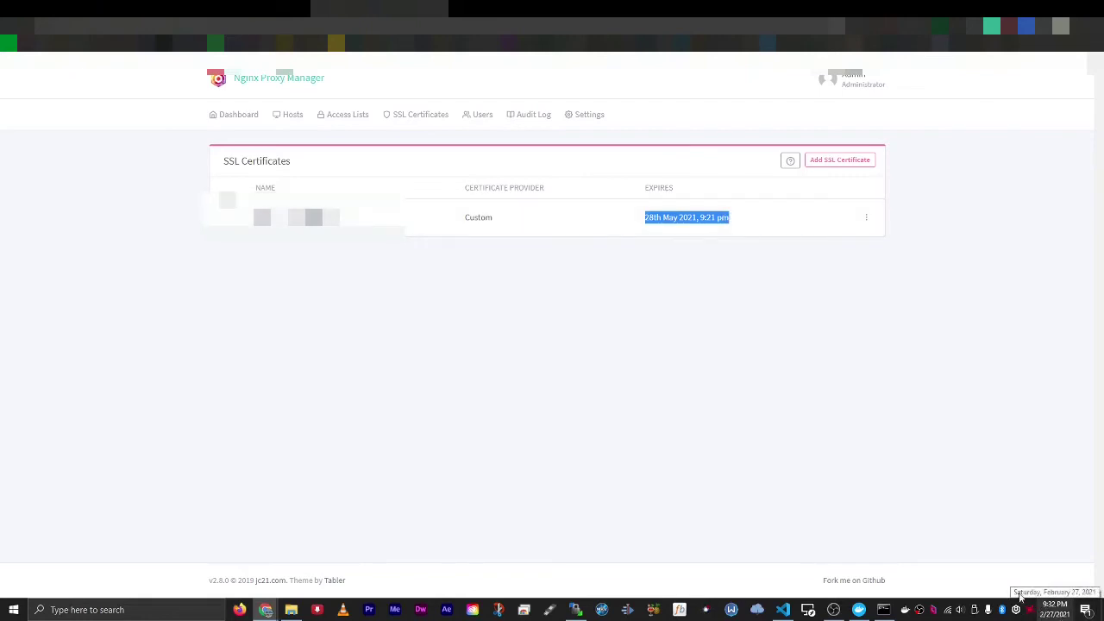
click(740, 233)
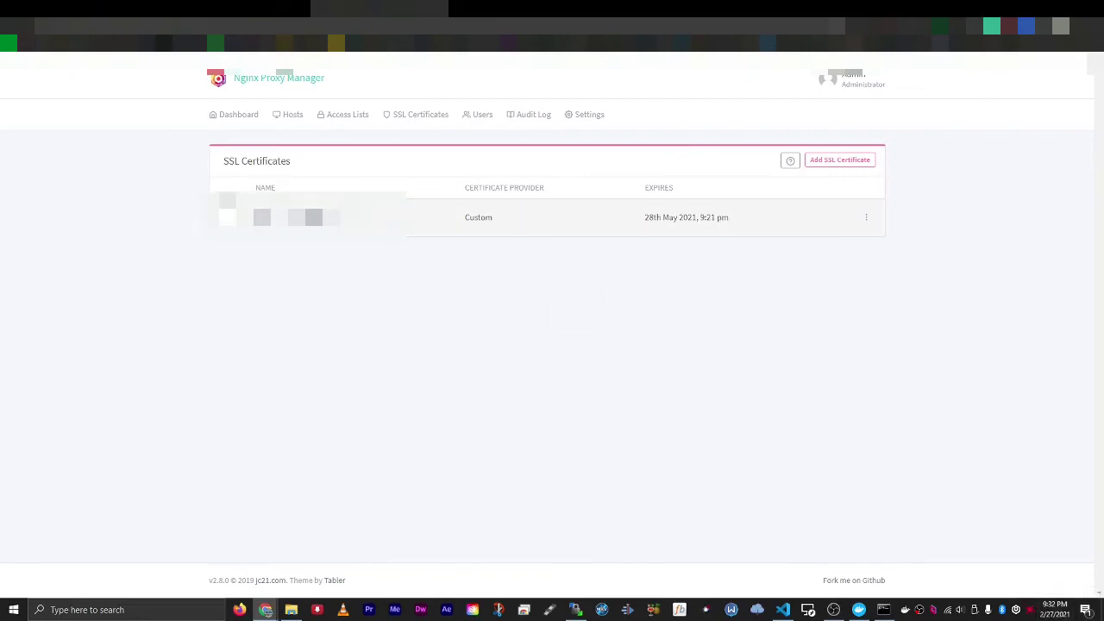
drag(632, 223, 734, 224)
click(612, 279)
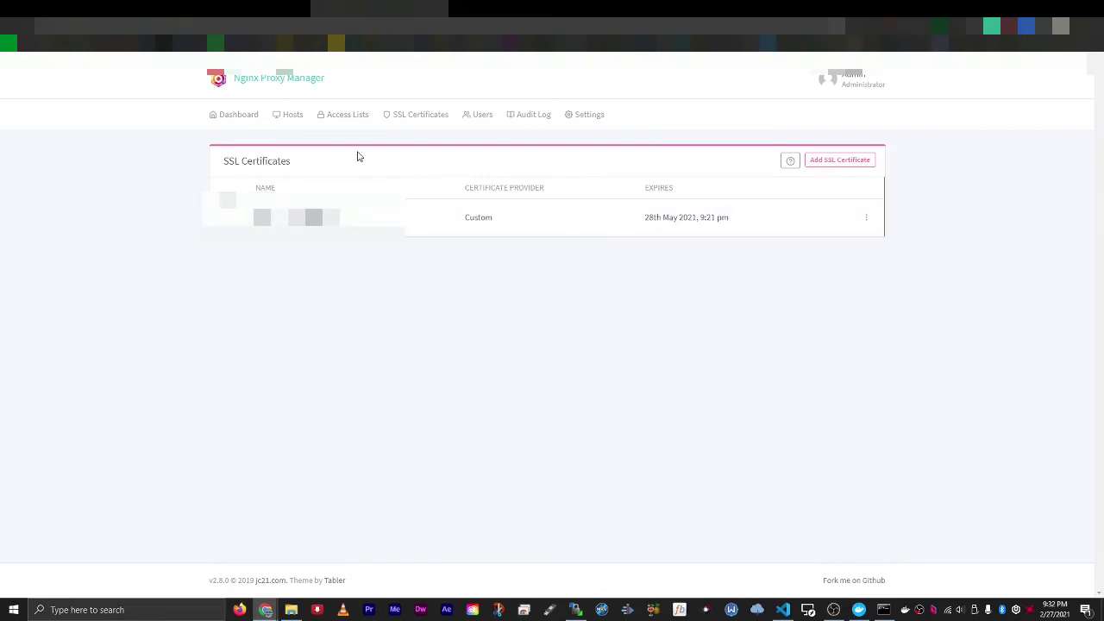
- Go to Proxy Hosts, start a new proxy host and enter its domain name
click(293, 122)
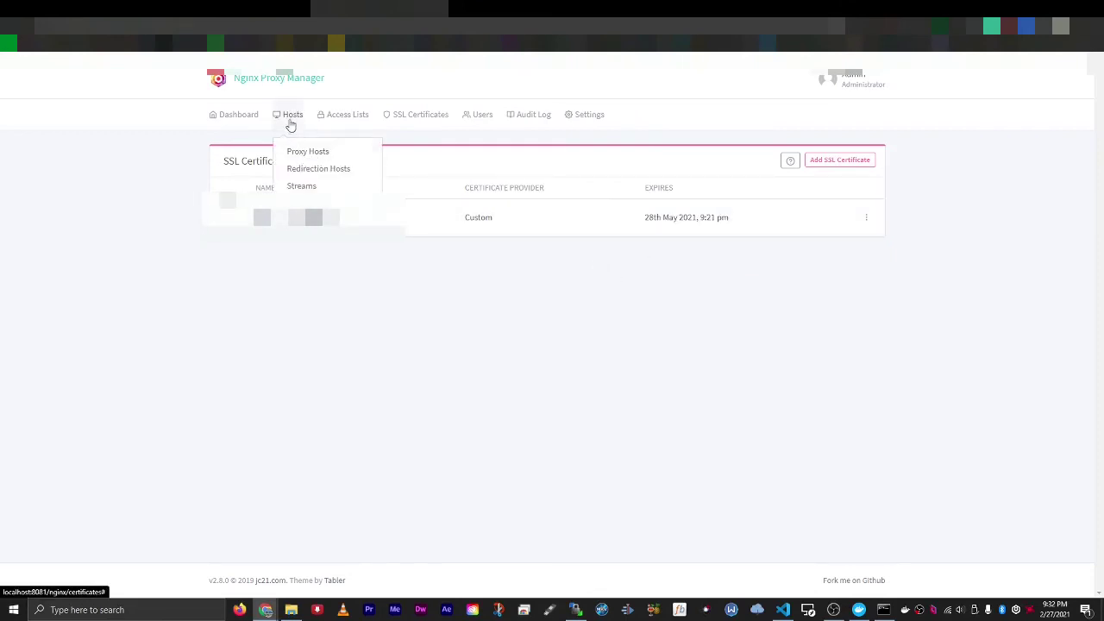
click(290, 120)
click(290, 120)
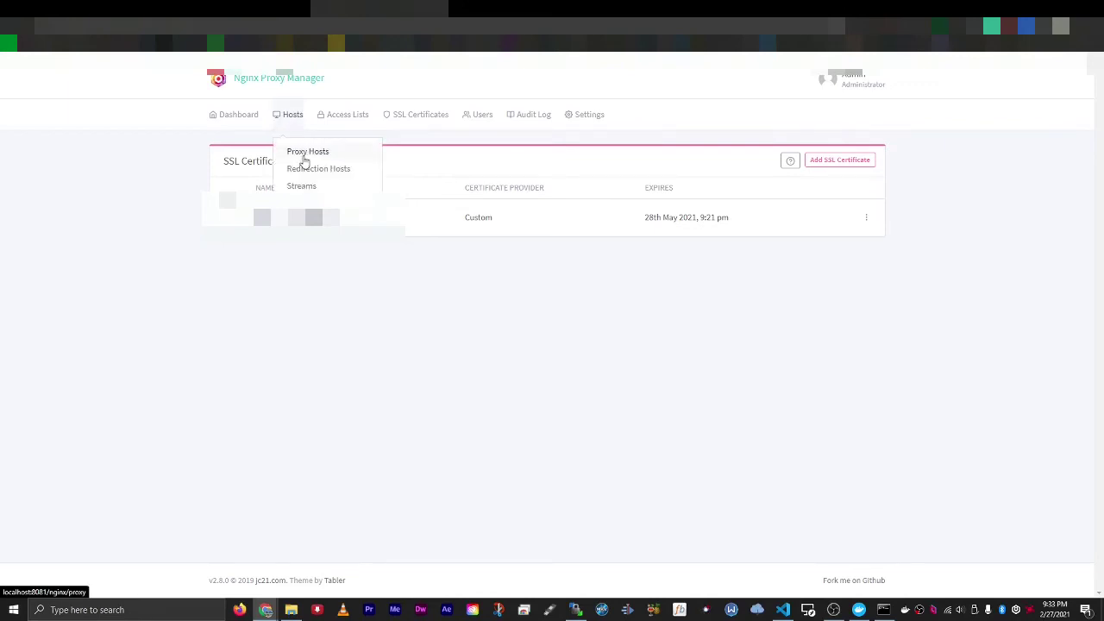
click(301, 151)
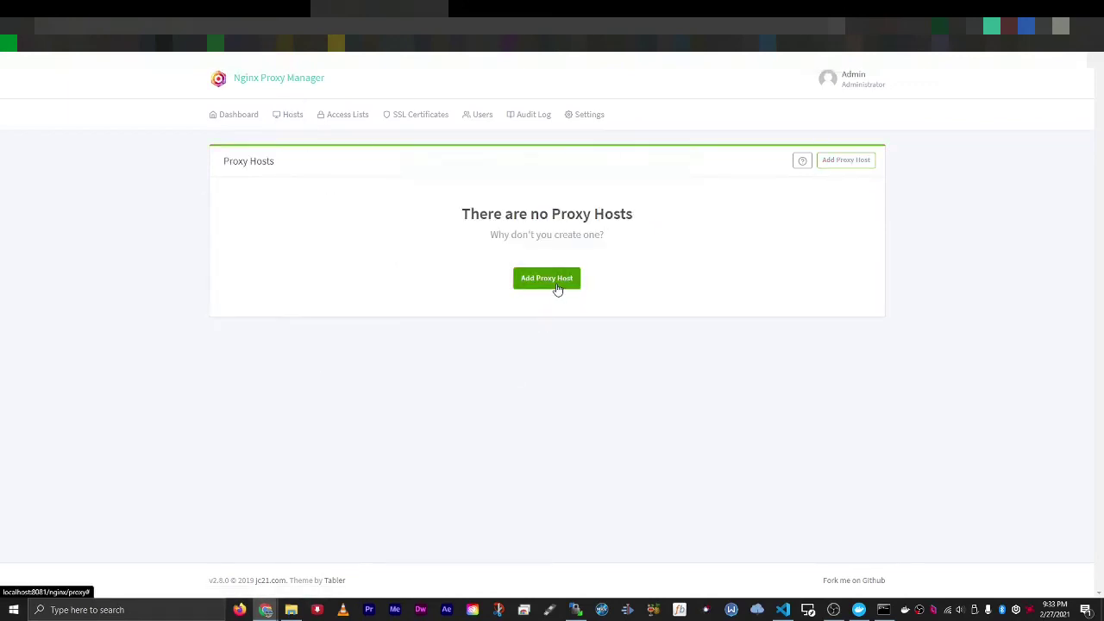
click(550, 282)
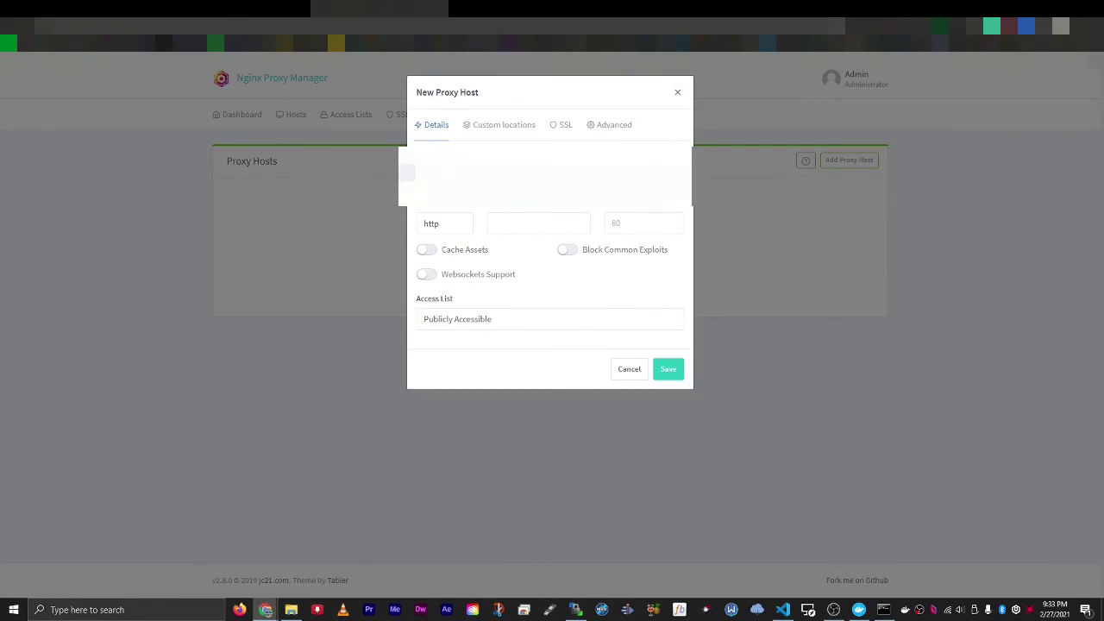
text(*******)
click(448, 197)
- Set the proxy host's forward address to 192.168.1.72 and port to 81, and enable Websockets Support
click(541, 224)
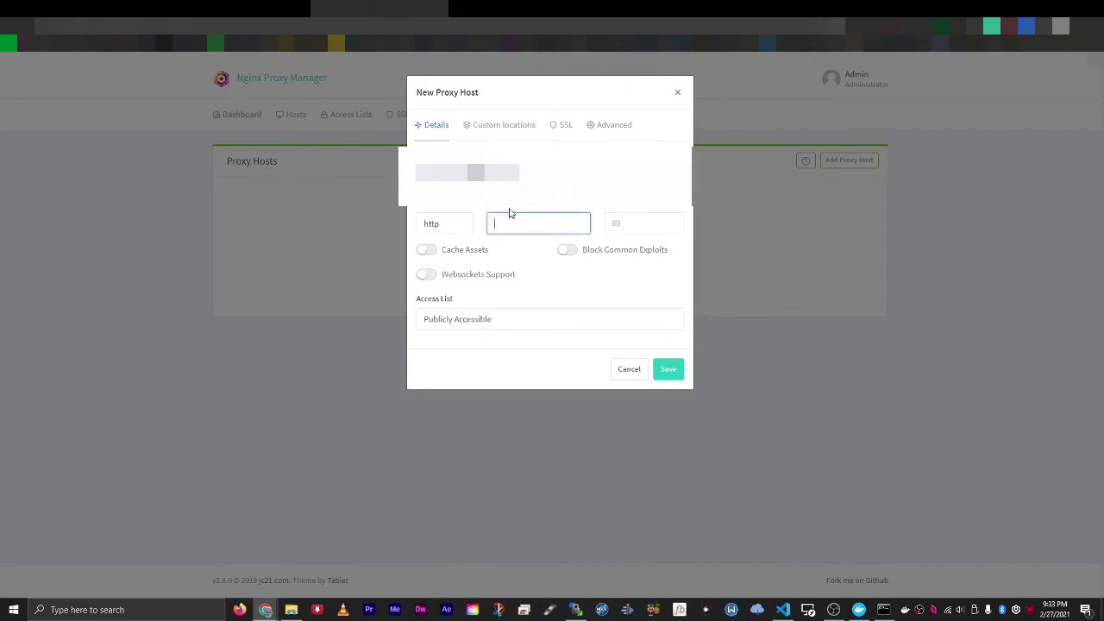
text(192.168.1.72)
click(634, 227)
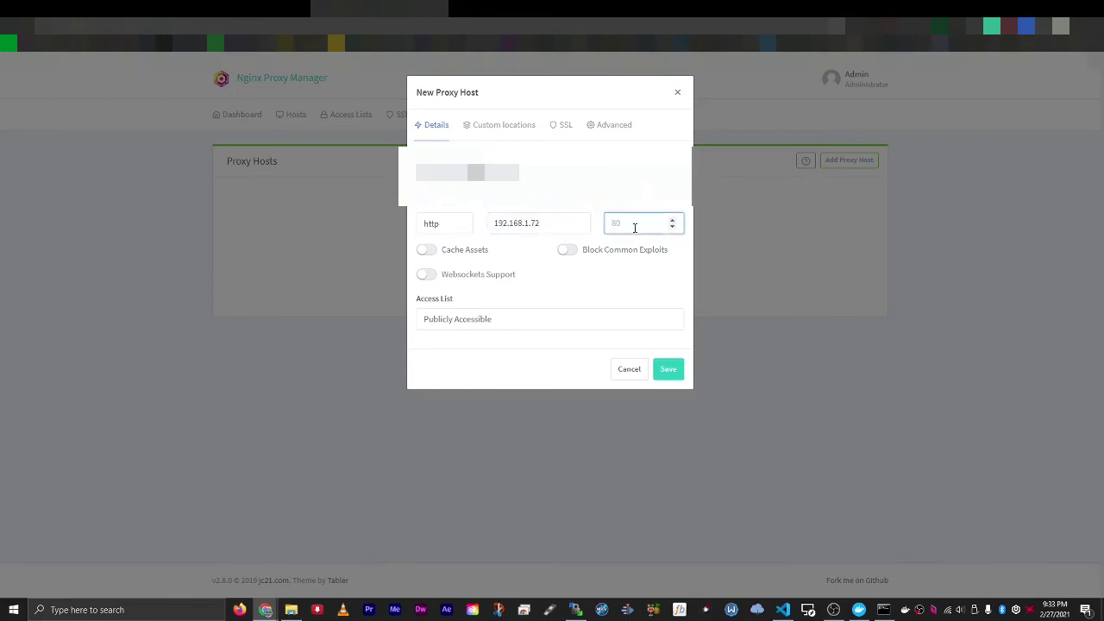
text(81)
click(427, 273)
- Assign the SSL certificate to the proxy host, enable Force SSL, and save the host
click(570, 127)
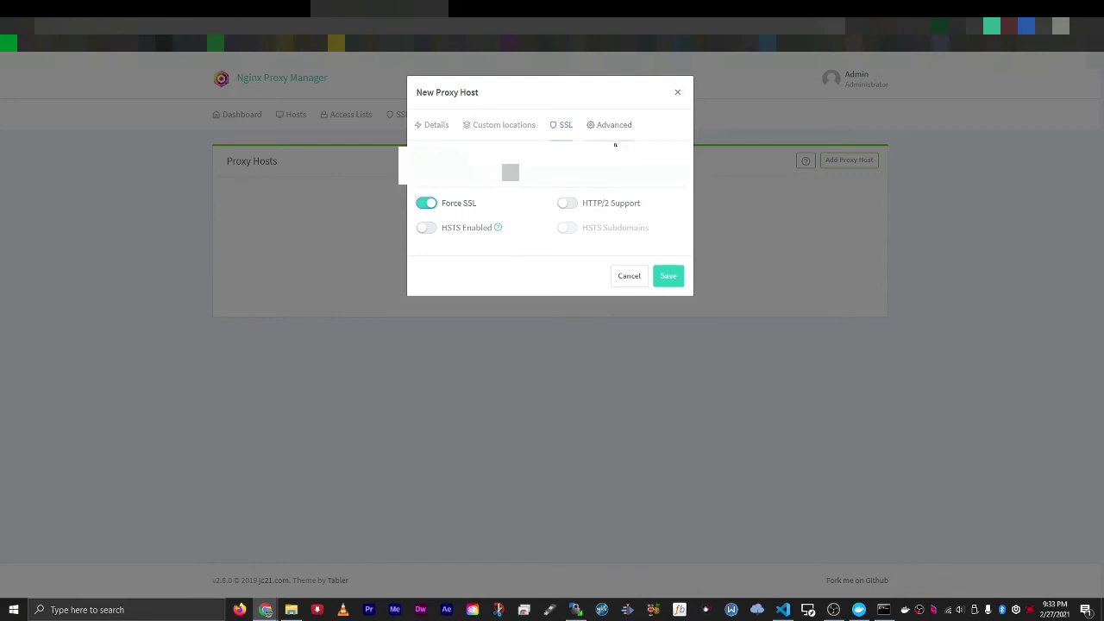
click(670, 277)
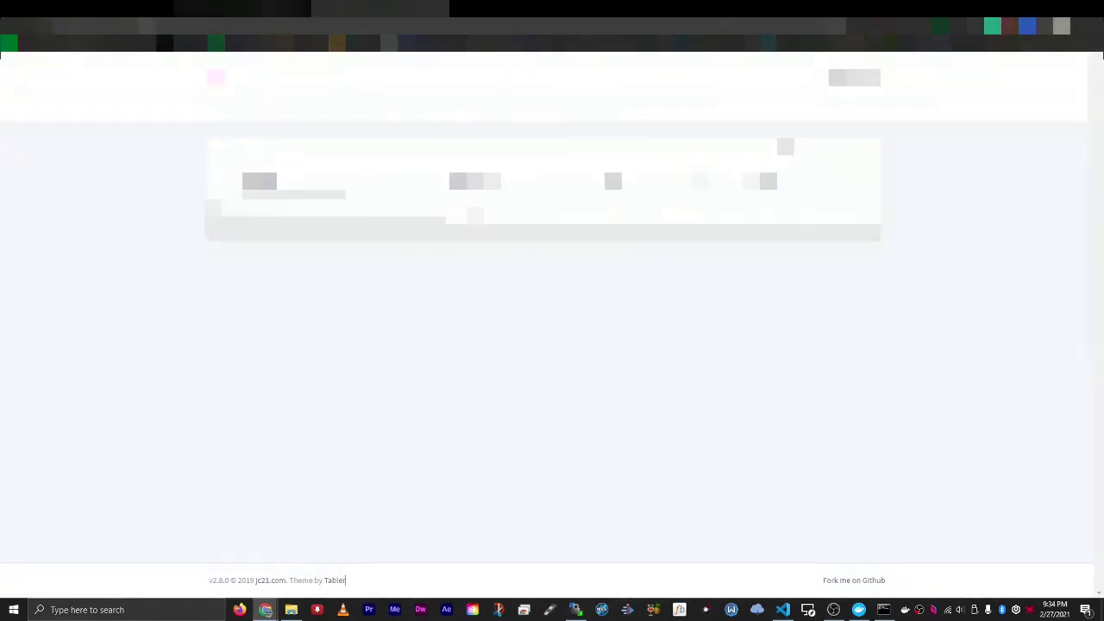
- Switch to the Ubiquiti router's configuration page to examine its rules
click(12, 8)
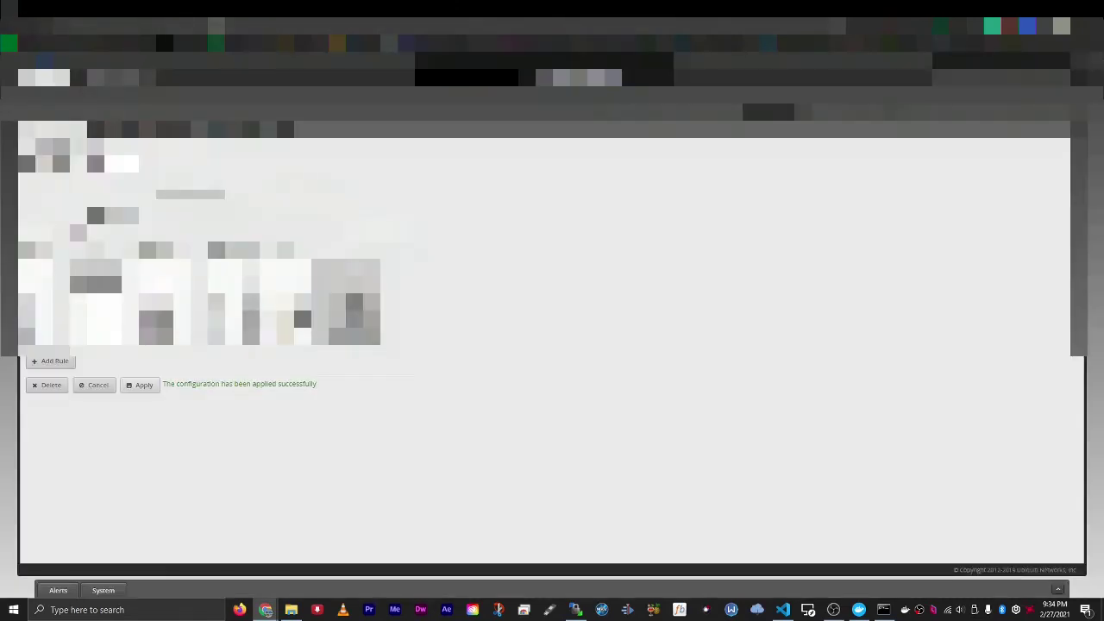